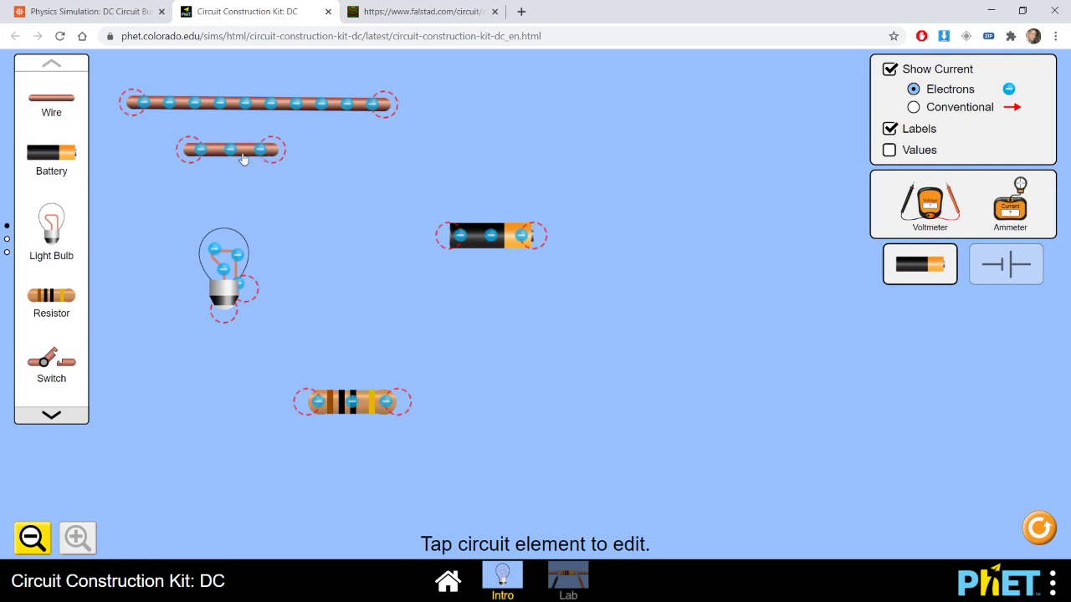
Extend the short wire with two more wires joined end to end, and stretch the upper wire to nearly twice its length.
click(259, 161)
drag(52, 102, 431, 149)
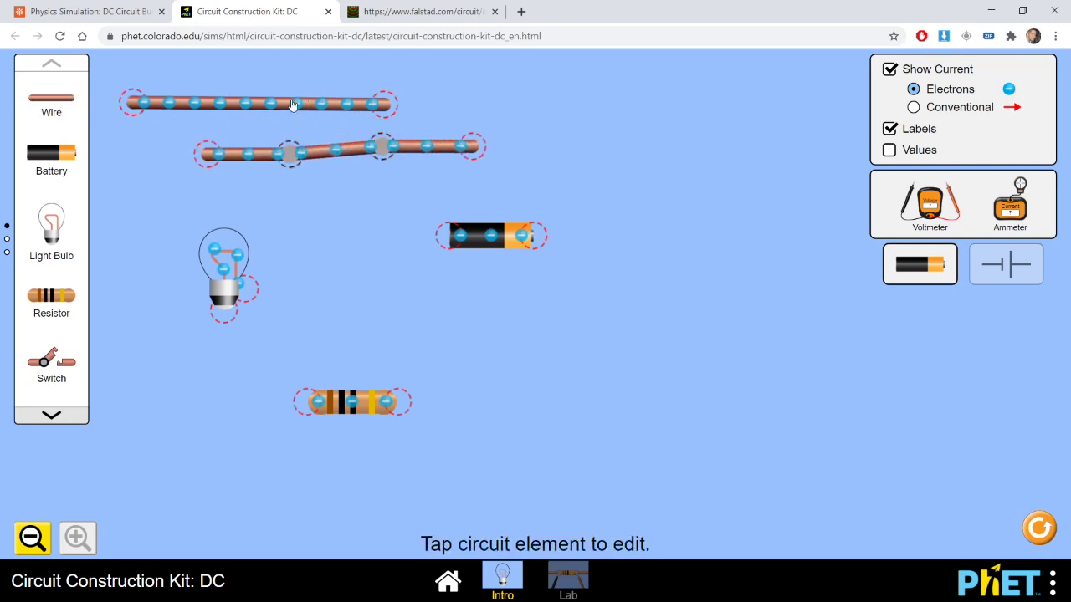
click(293, 104)
drag(390, 103, 594, 104)
Delete the end wire nearest the upper wire's free right end and cut the junction between the two remaining short wires.
click(417, 154)
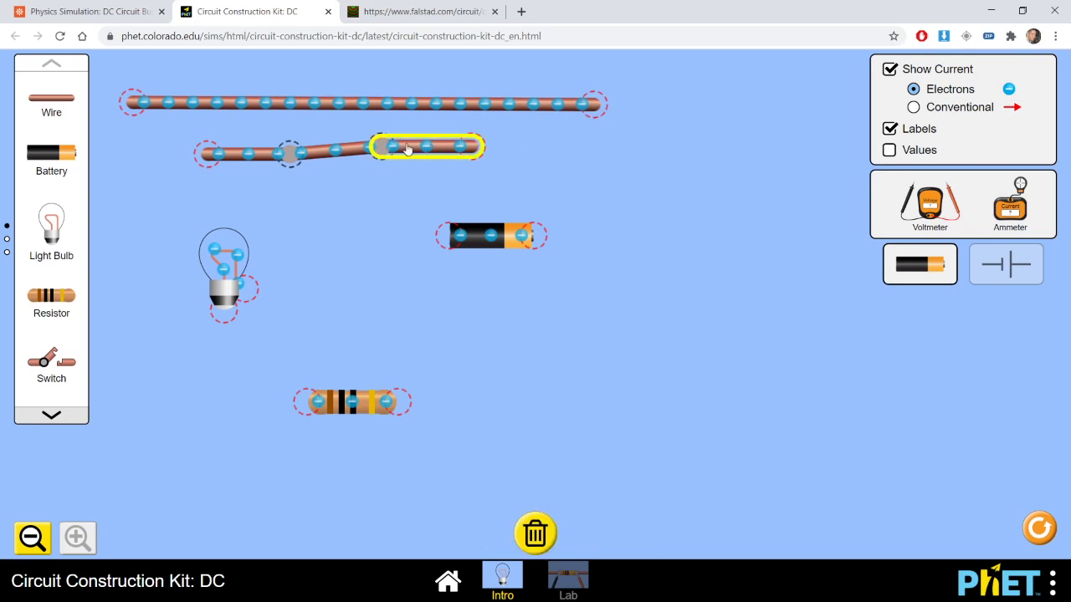
click(536, 535)
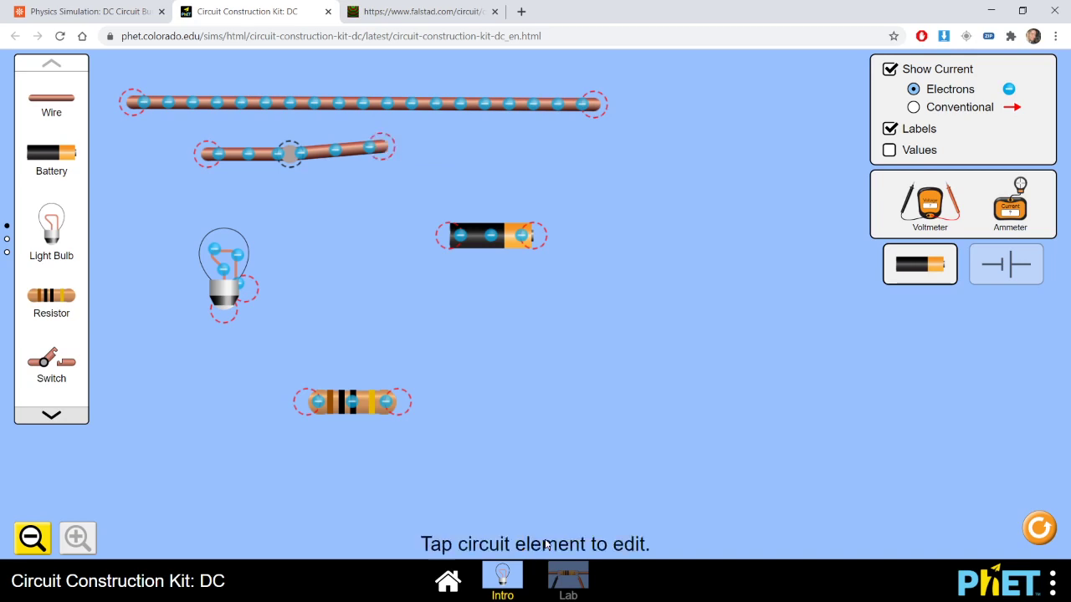
click(289, 155)
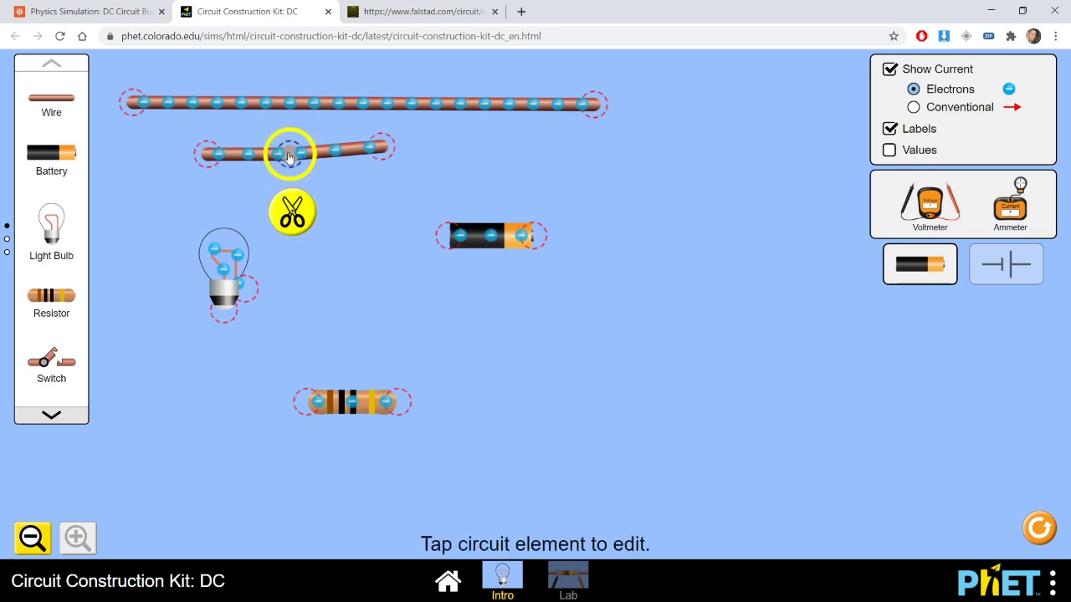
click(290, 207)
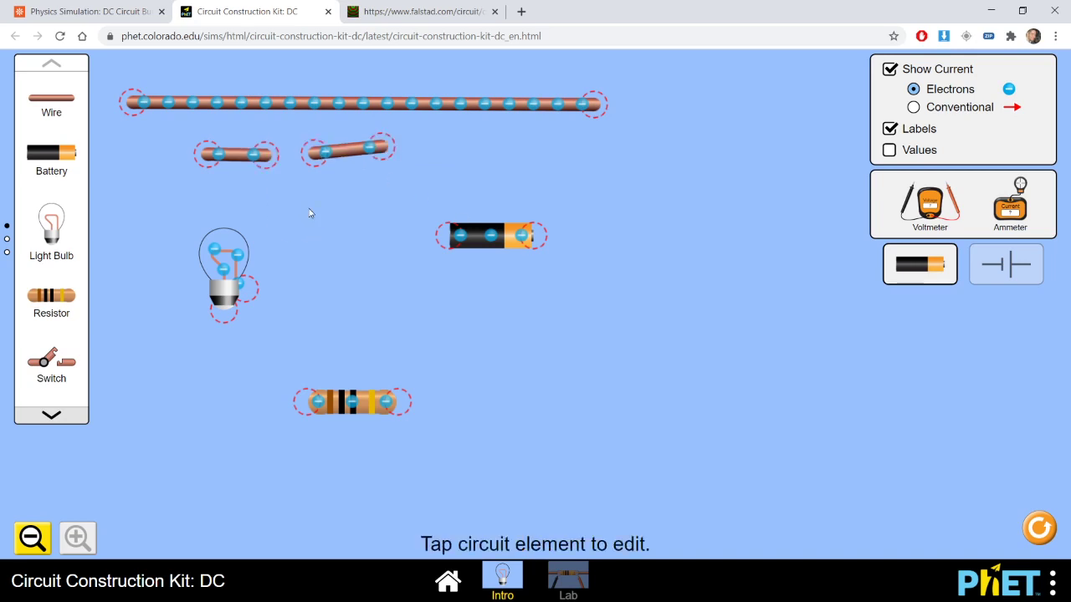
Delete both separated short wires and shift the long wire slightly right and down.
drag(347, 151, 516, 157)
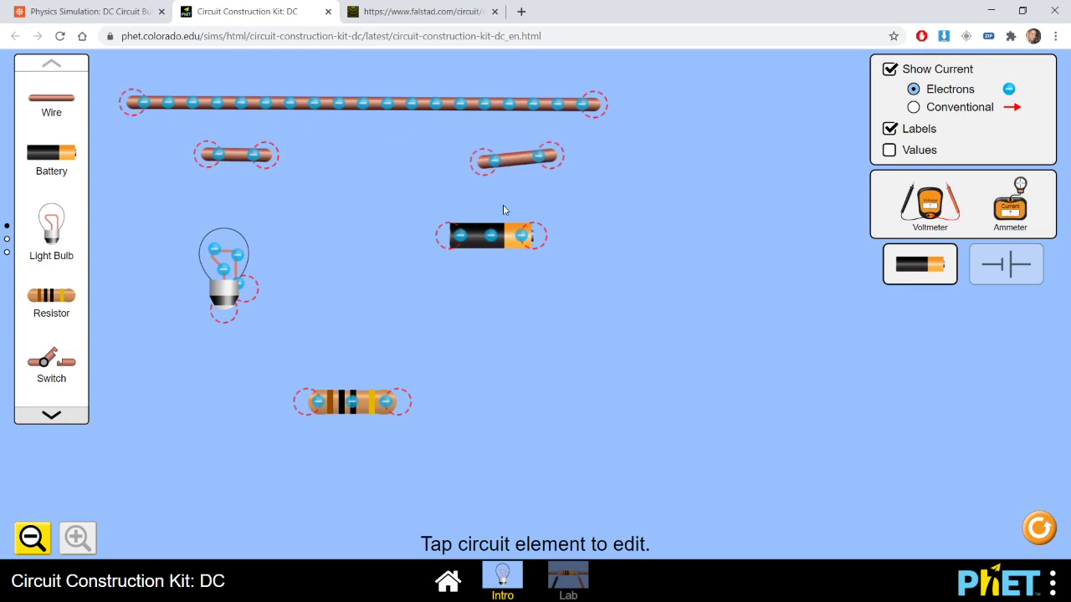
click(516, 159)
click(536, 535)
click(232, 161)
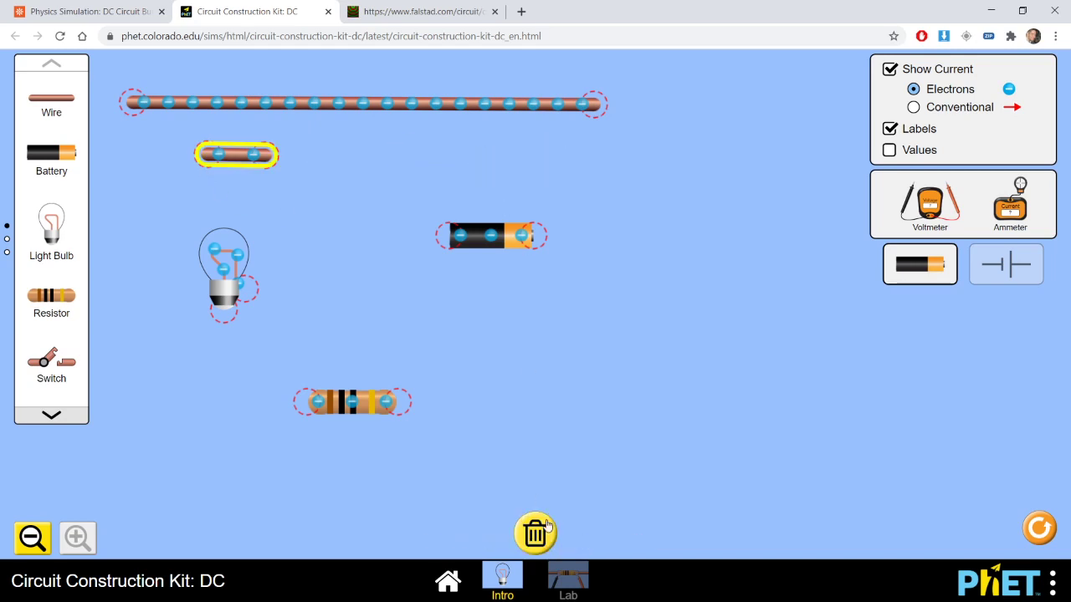
click(536, 536)
drag(389, 108, 481, 129)
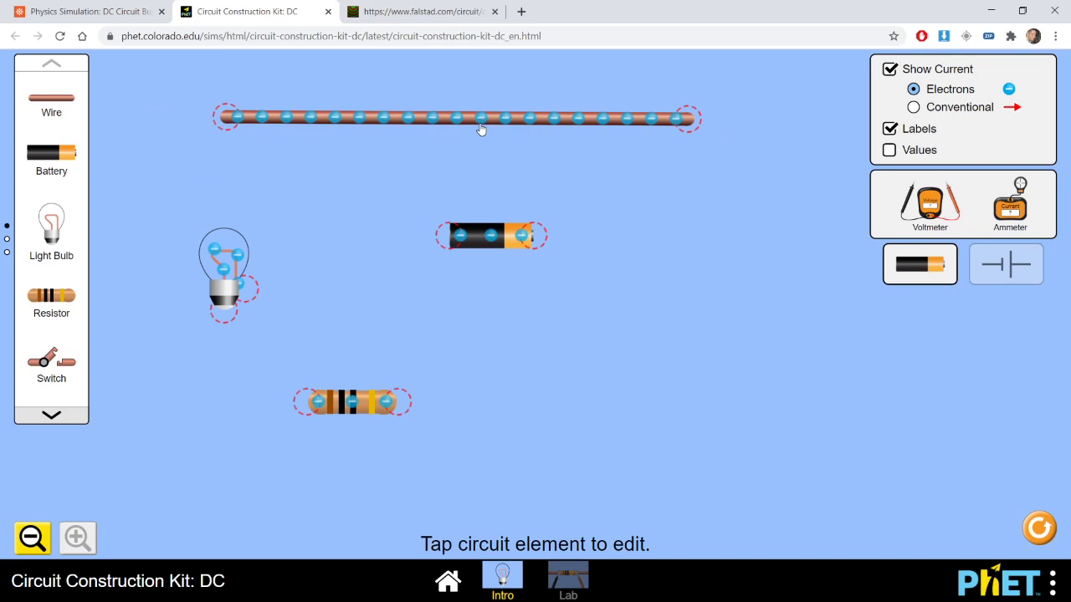
Set the battery's voltage to 35.0 volts.
click(485, 245)
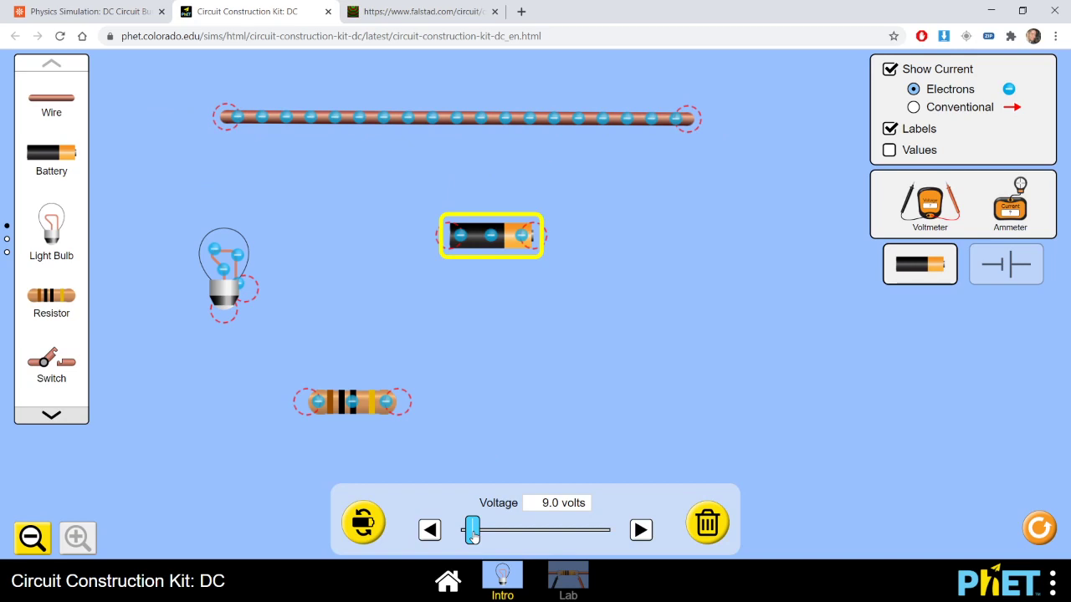
drag(473, 534, 505, 538)
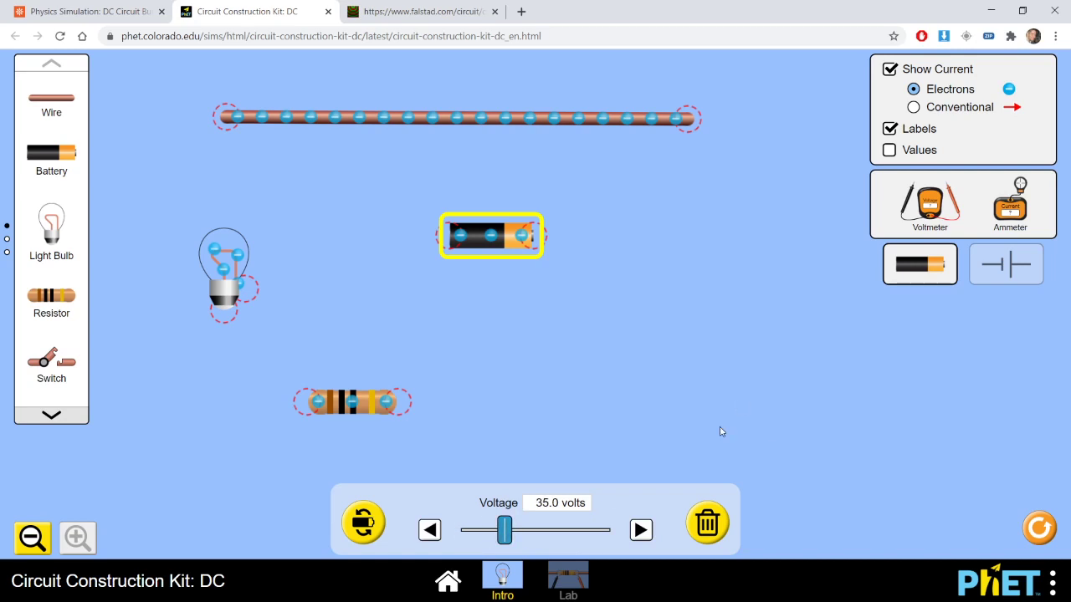
click(757, 410)
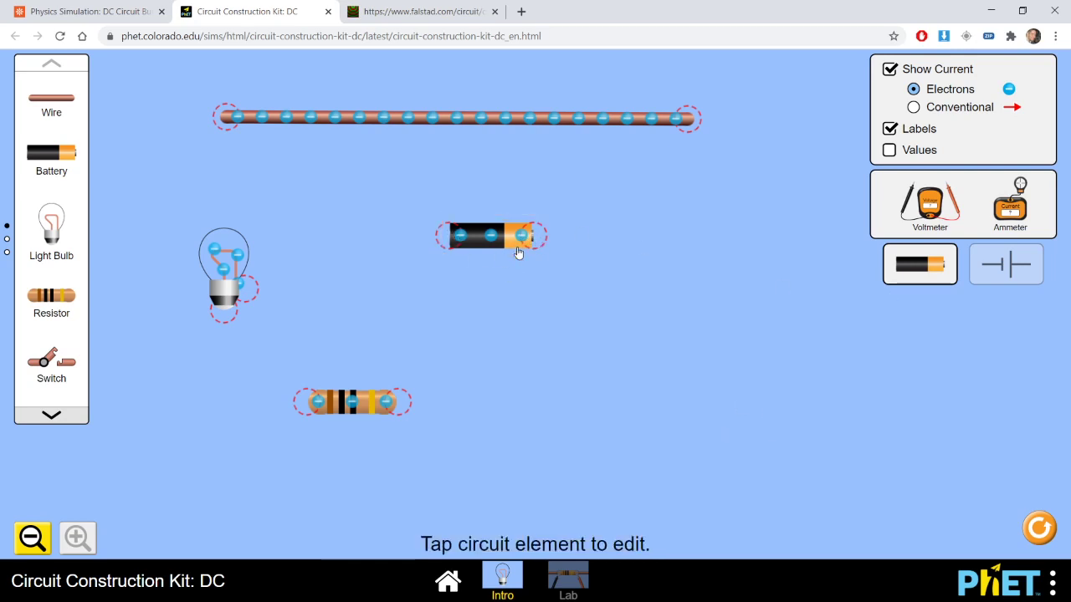
Compare the schematic-symbol view with the pictorial view of the components, moving the battery slightly down in between.
click(1016, 282)
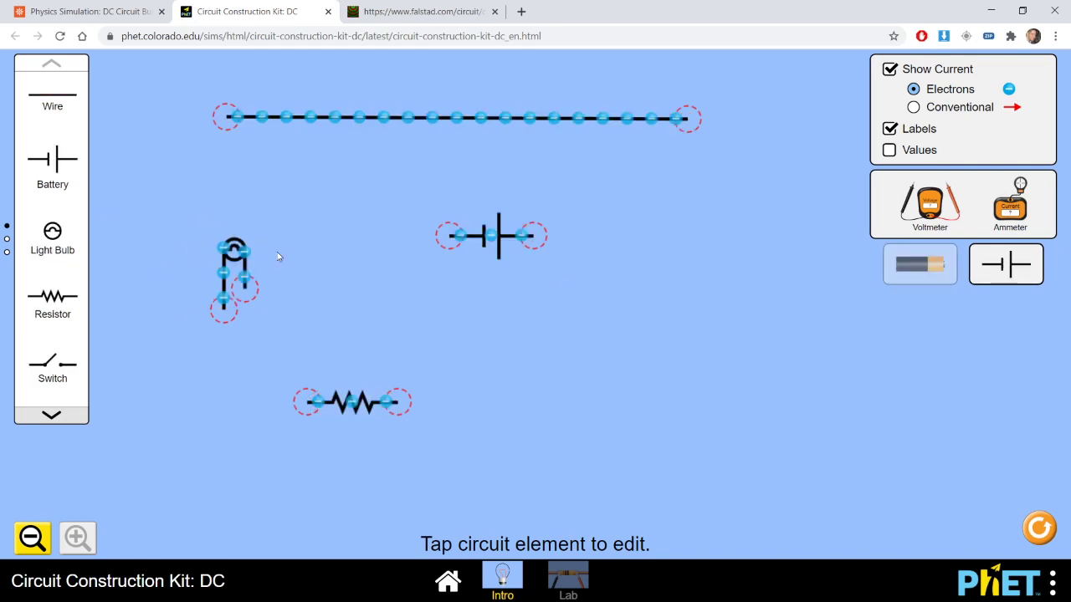
click(919, 266)
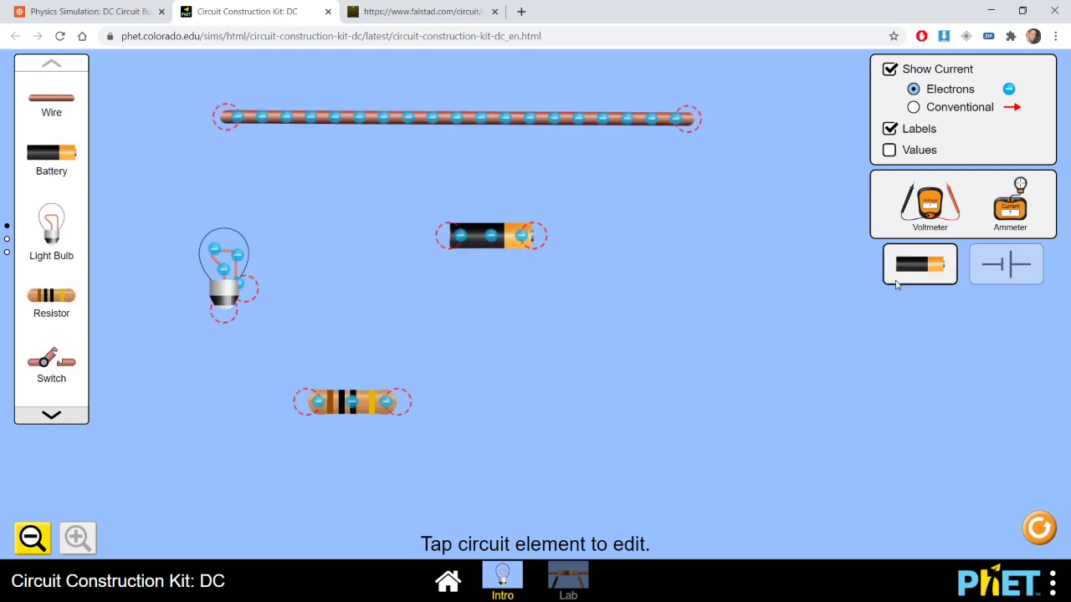
click(1006, 264)
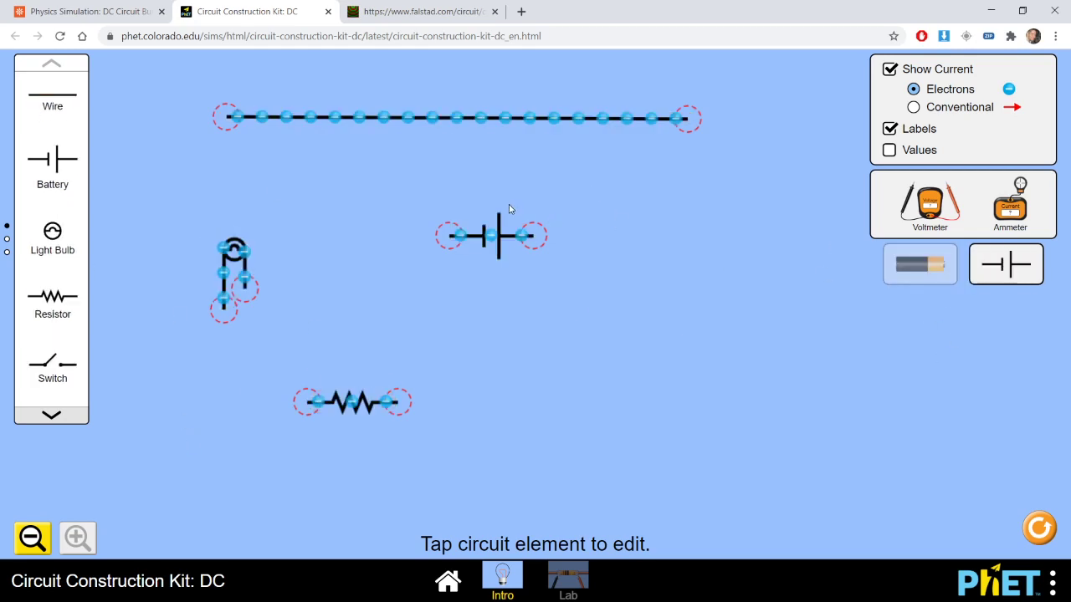
drag(498, 248, 498, 266)
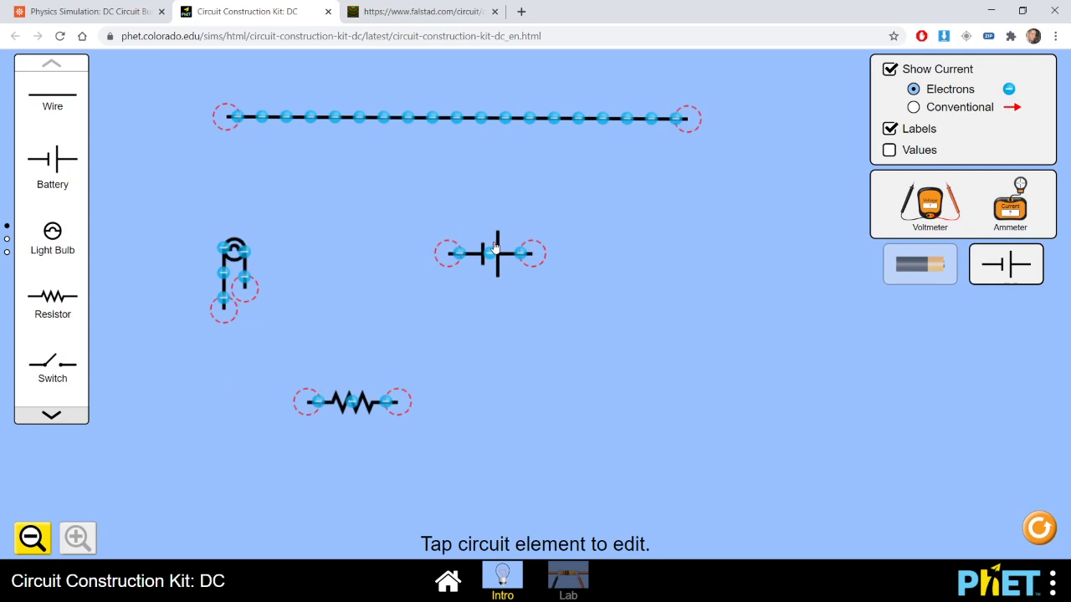
click(920, 266)
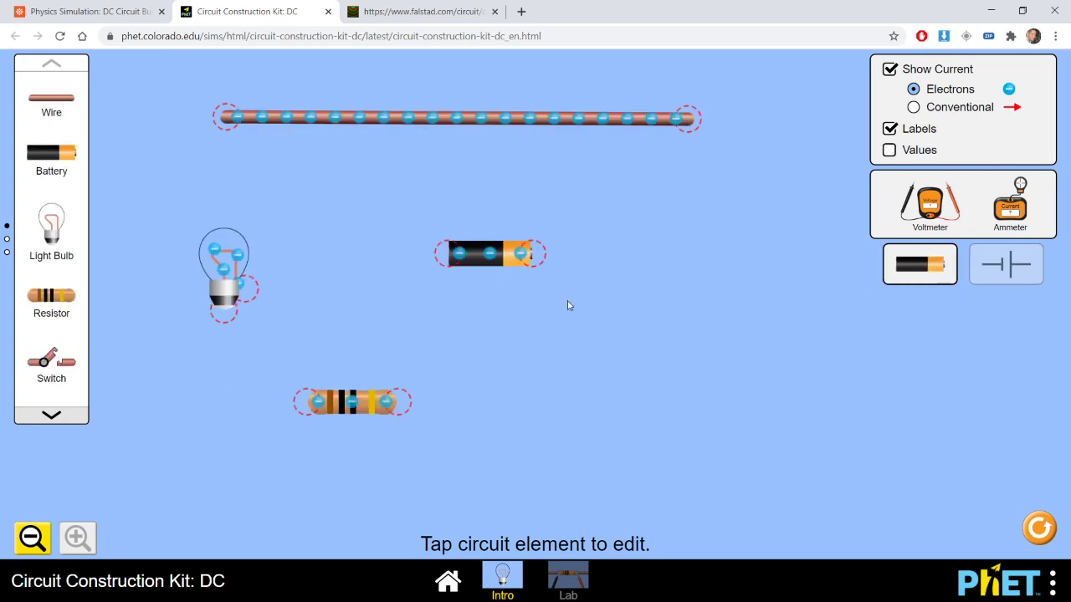
Examine the adjustable settings of the battery and the light bulb.
click(494, 262)
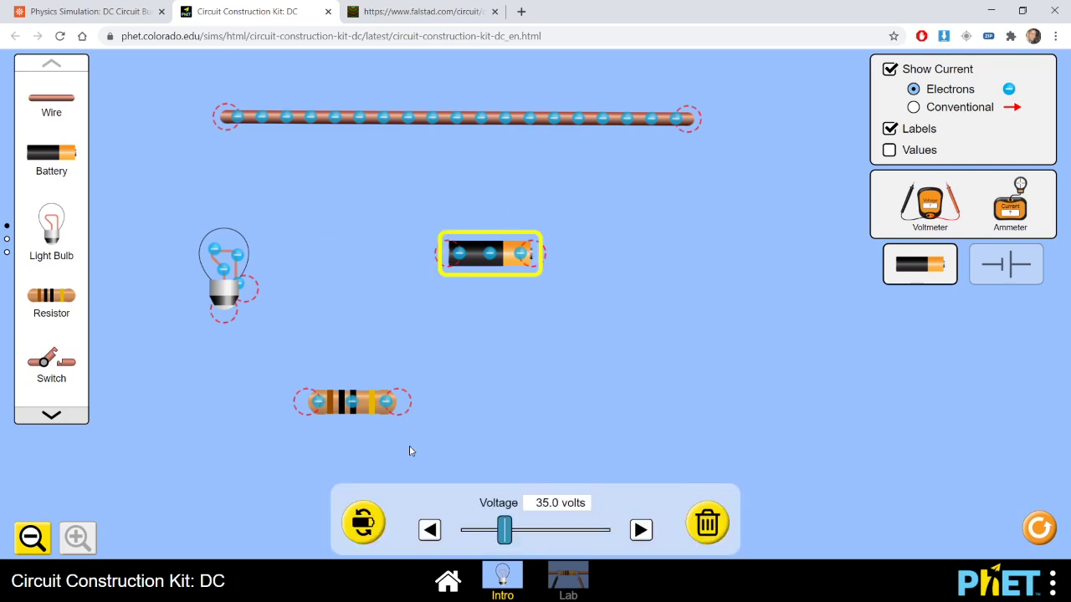
click(240, 283)
click(233, 242)
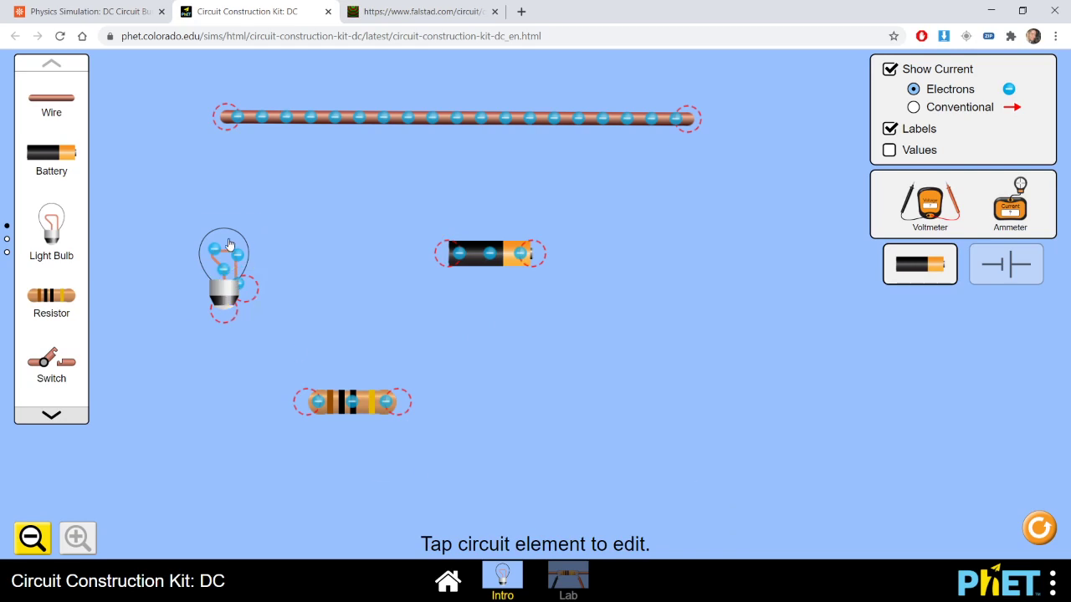
Vary the resistor's resistance through 30, 53 and 35 ohms and leave it at 21.0 ohms.
drag(441, 534, 465, 538)
click(345, 410)
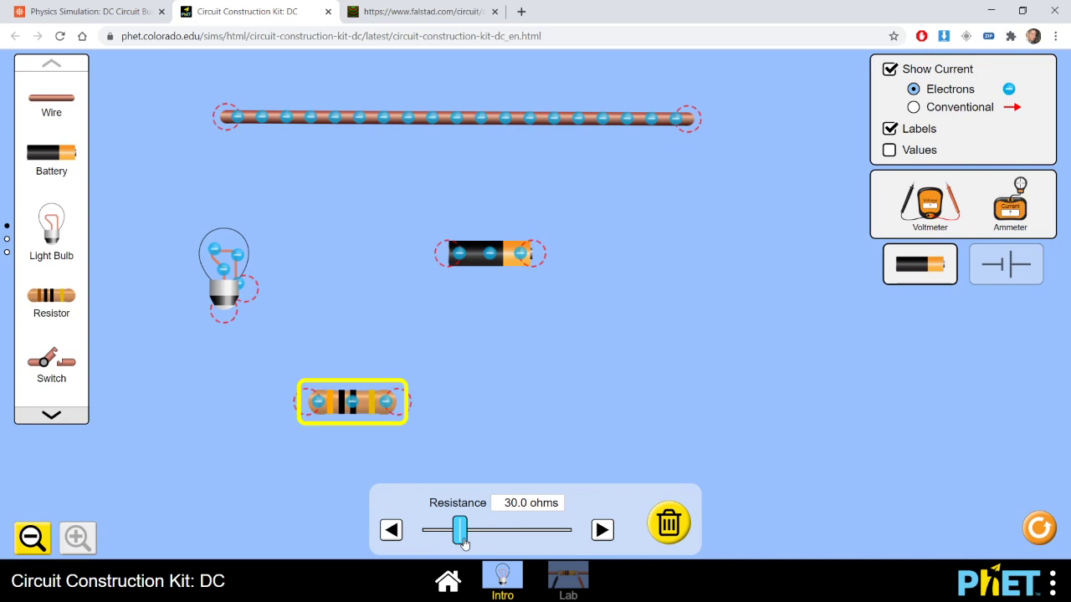
drag(466, 541, 488, 534)
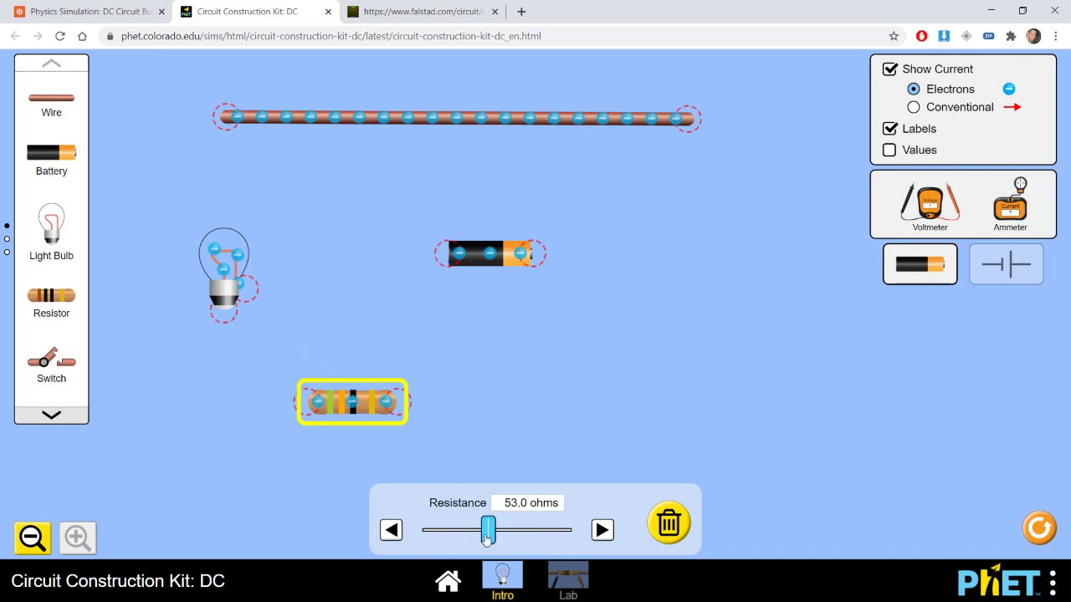
drag(486, 541, 465, 541)
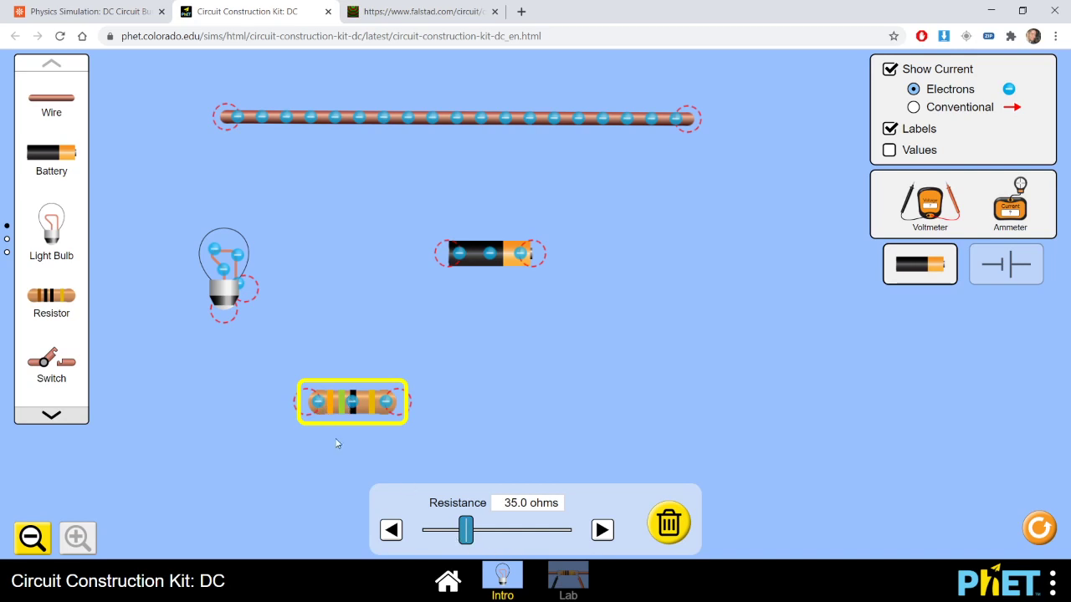
drag(465, 541, 447, 544)
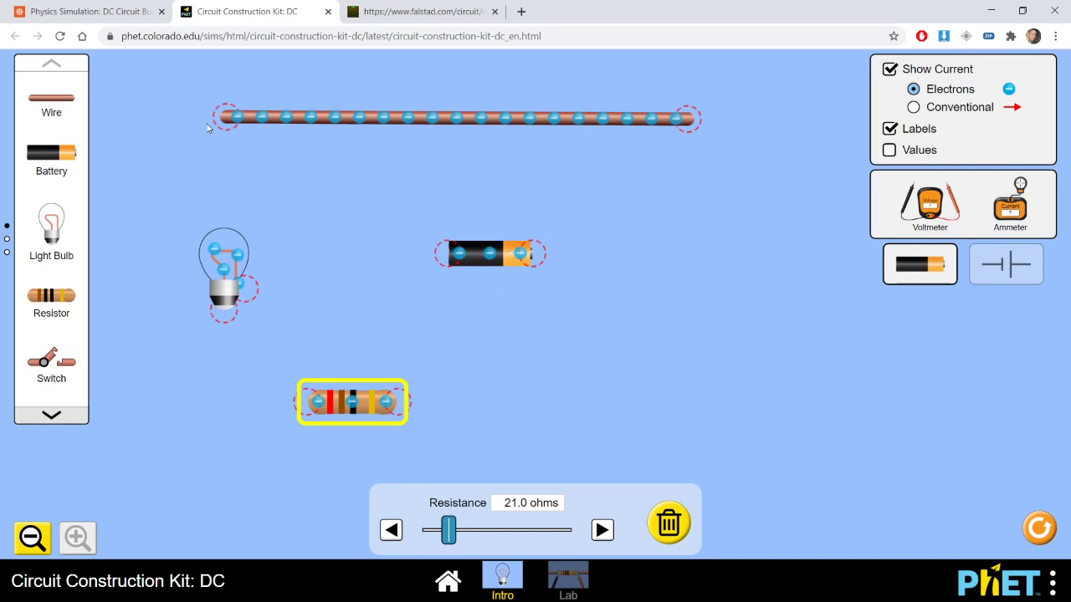
Build a closed series loop from the battery through the long wire, resistor and light bulb, completing it with a new wire.
drag(231, 113, 540, 251)
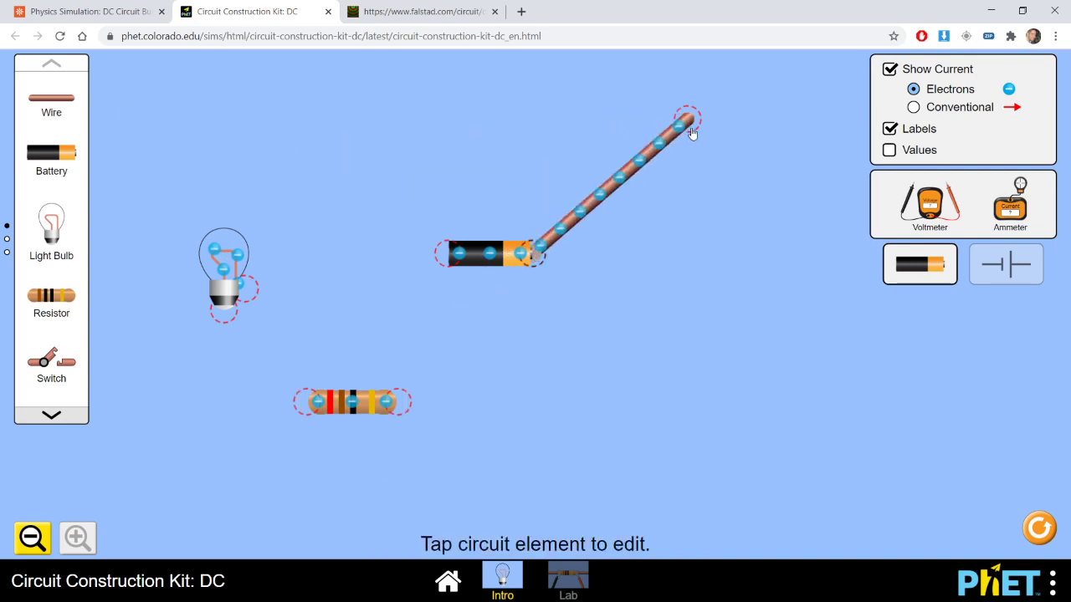
drag(691, 132, 538, 92)
drag(368, 404, 506, 96)
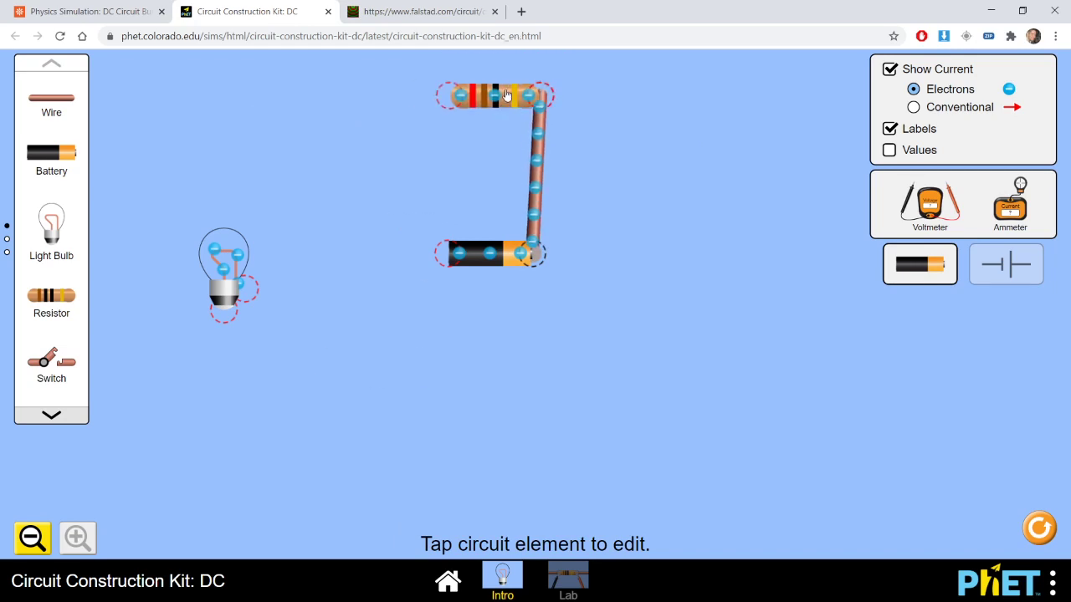
drag(231, 274, 434, 83)
drag(65, 99, 431, 251)
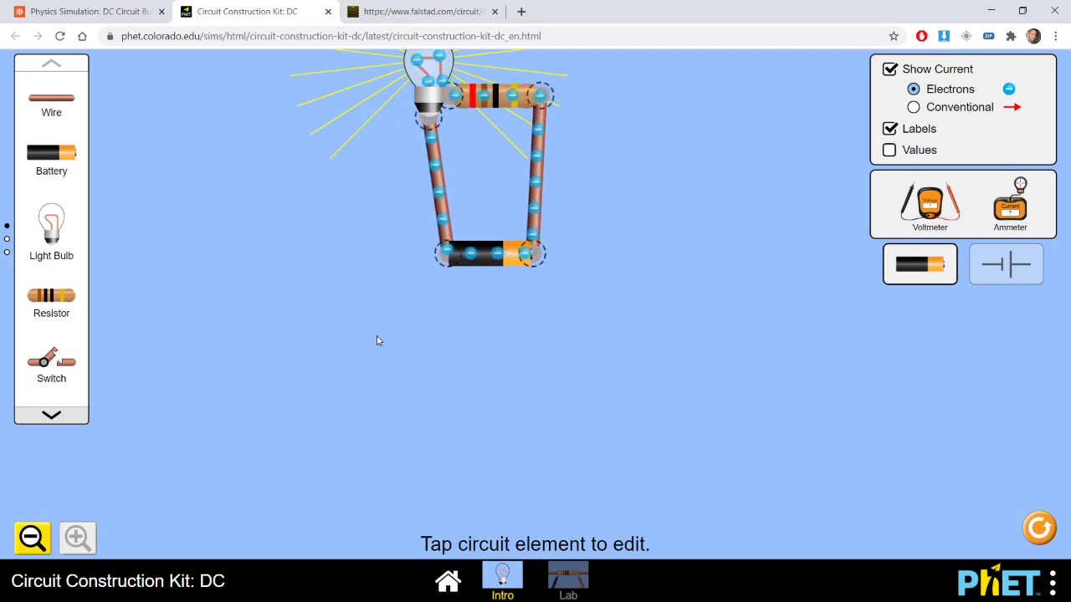
Move the whole circuit down and left, lengthening the side wires between the battery and the bulb and resistor.
drag(436, 72, 408, 127)
drag(497, 256, 457, 348)
drag(468, 156, 388, 204)
drag(443, 346, 381, 382)
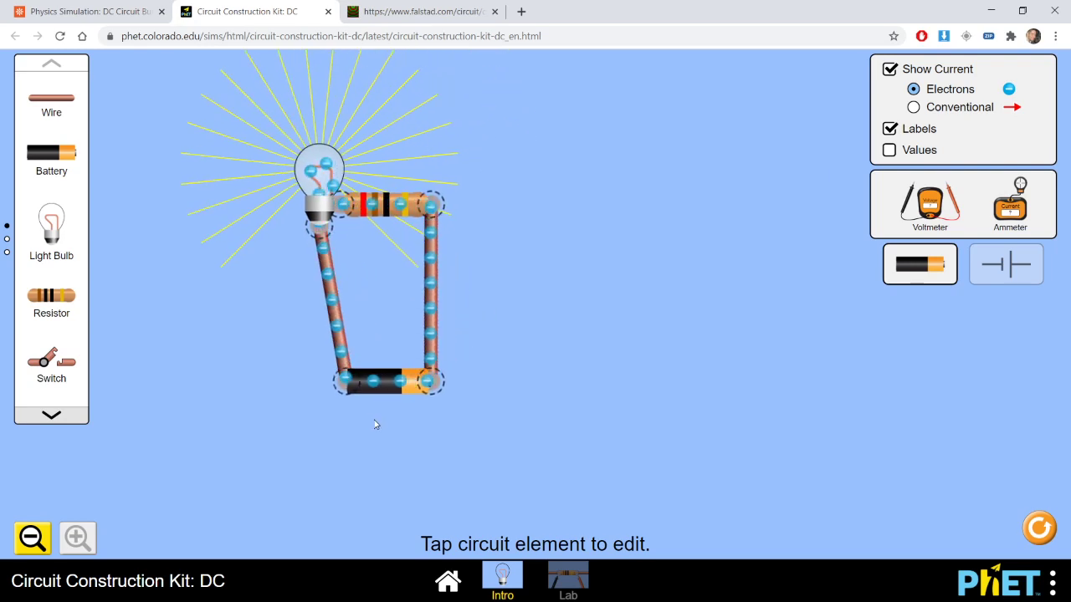
Cut the junction between the light bulb and resistor, and place the bulb left of the battery at the same level.
click(334, 199)
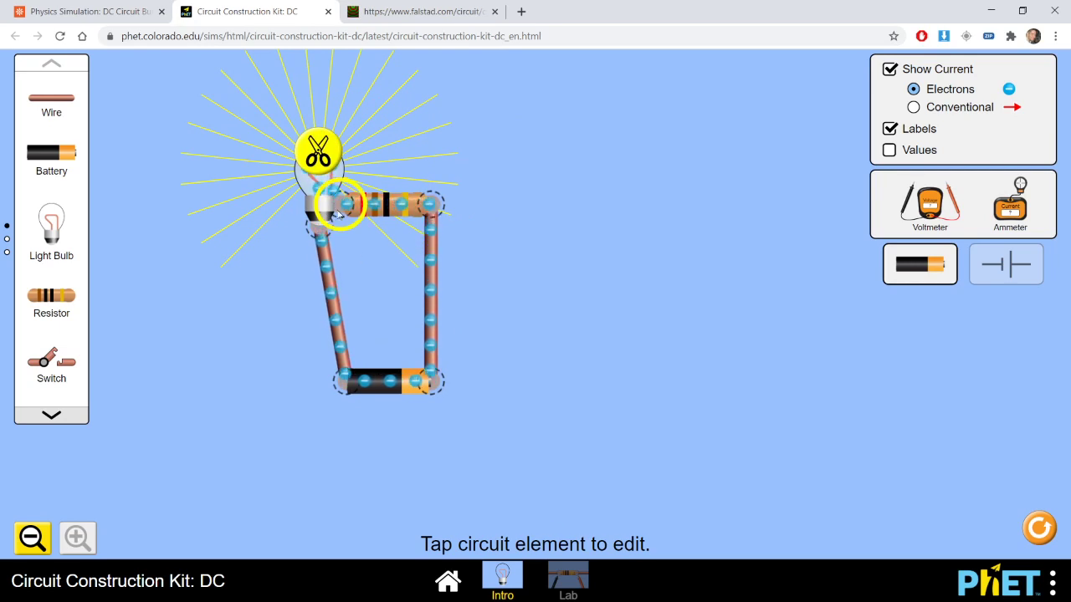
click(318, 151)
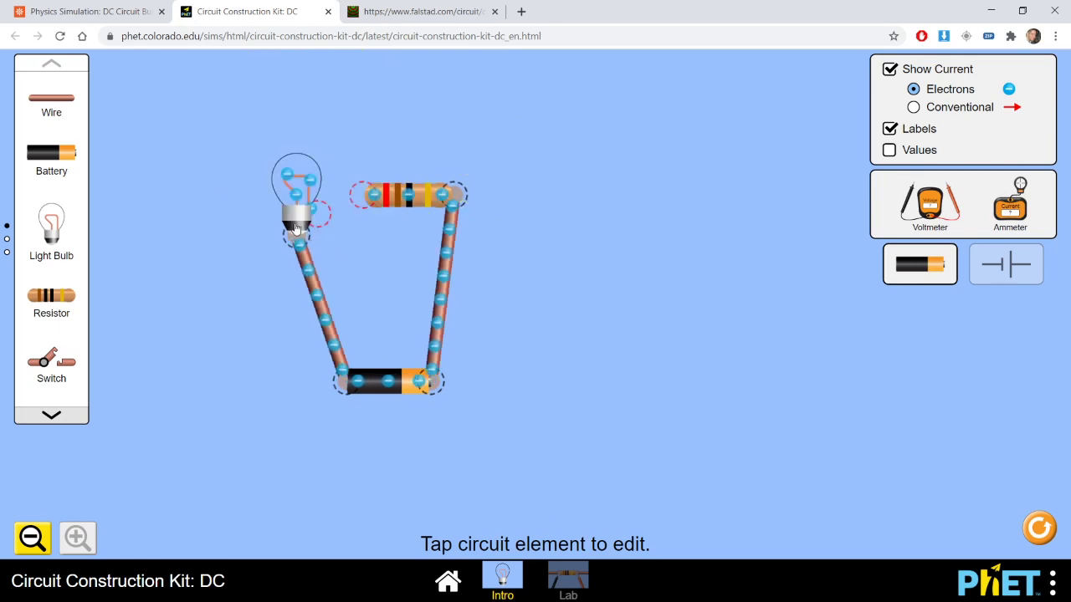
drag(295, 228, 211, 373)
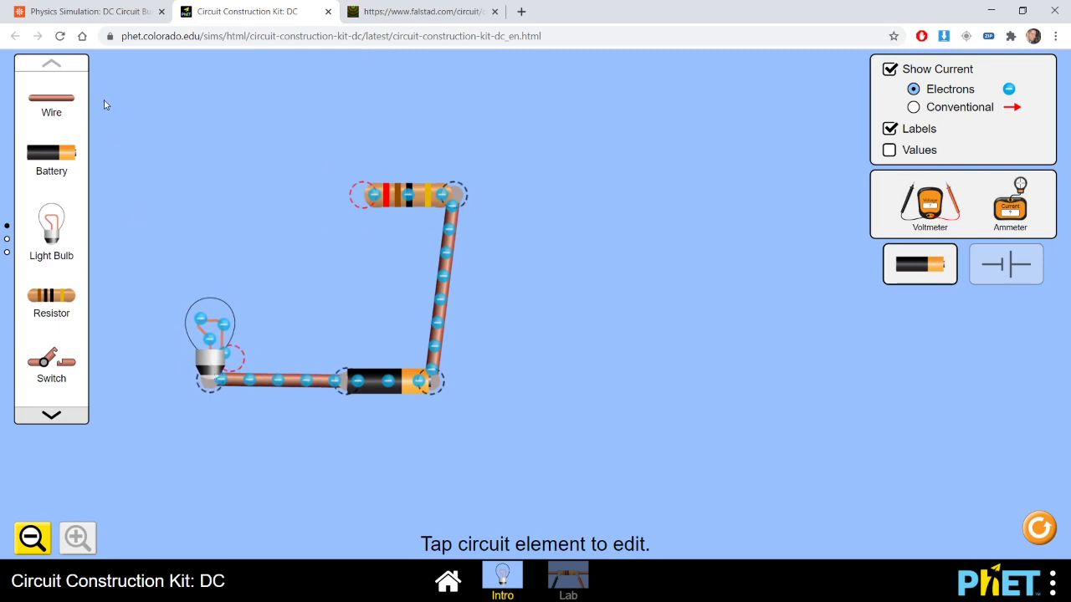
Close the circuit with two new wires running up from the light bulb and across to the resistor's free end.
drag(56, 96, 278, 353)
drag(319, 337, 236, 197)
drag(376, 200, 363, 201)
drag(52, 95, 346, 197)
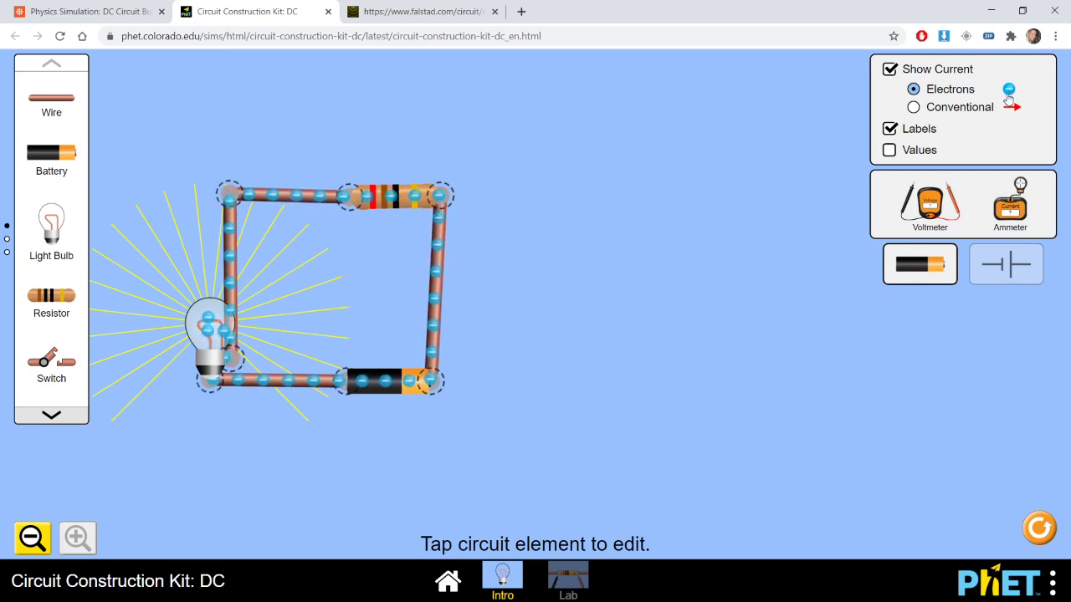
Compare the Electrons and Conventional current displays, leaving the circuit on Conventional.
click(947, 111)
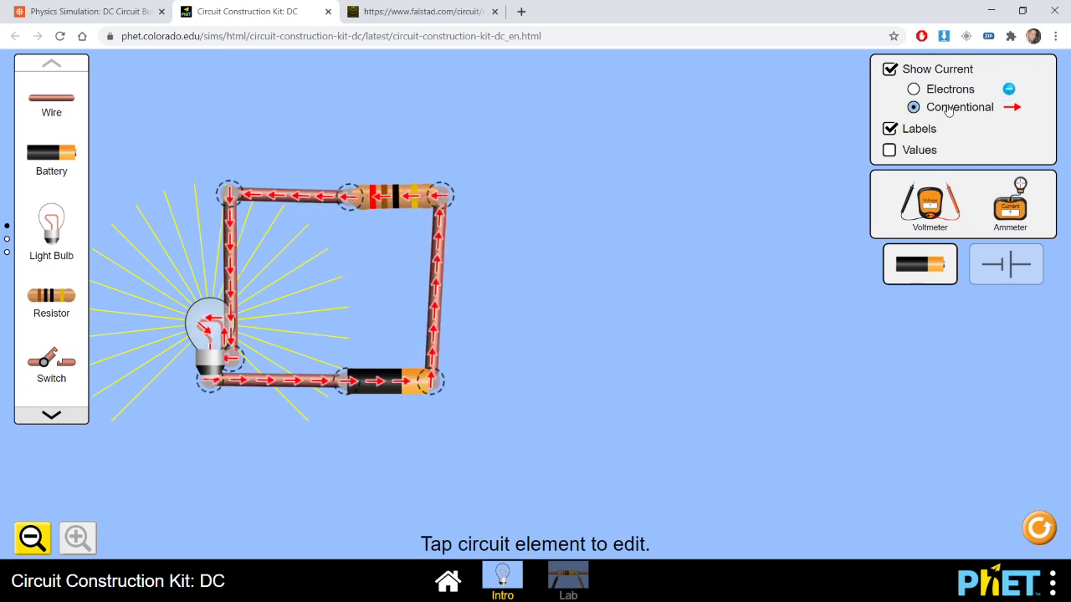
click(953, 92)
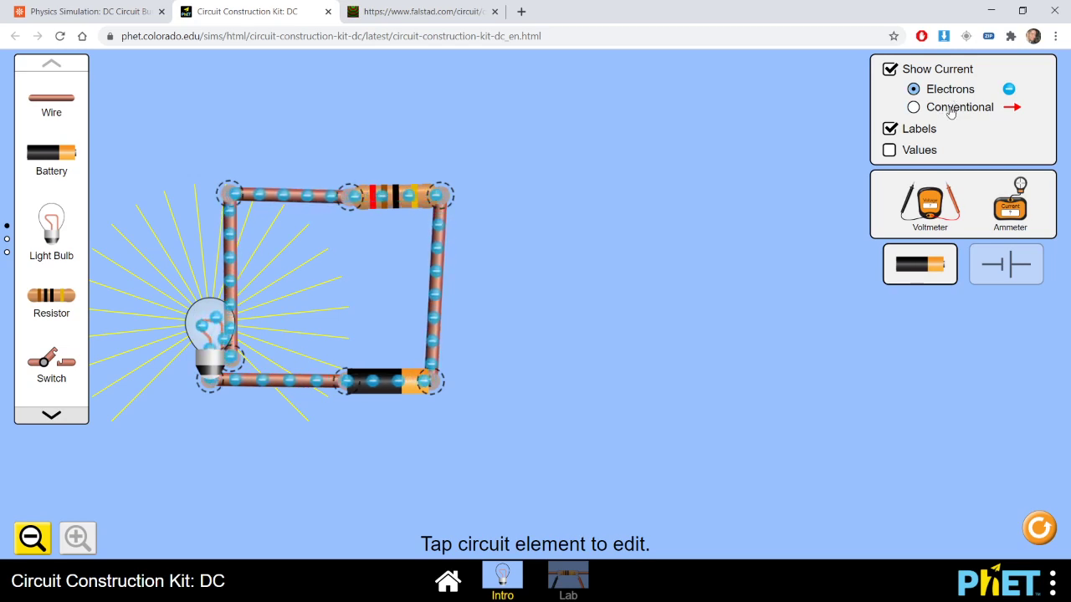
click(950, 110)
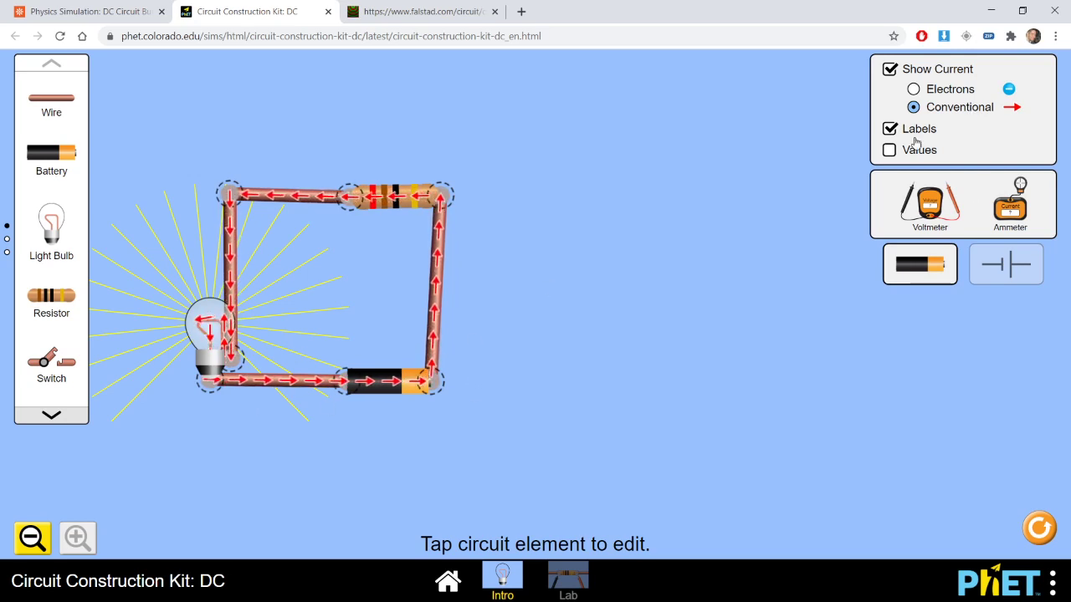
Show the component values on the circuit and hide them again.
click(890, 152)
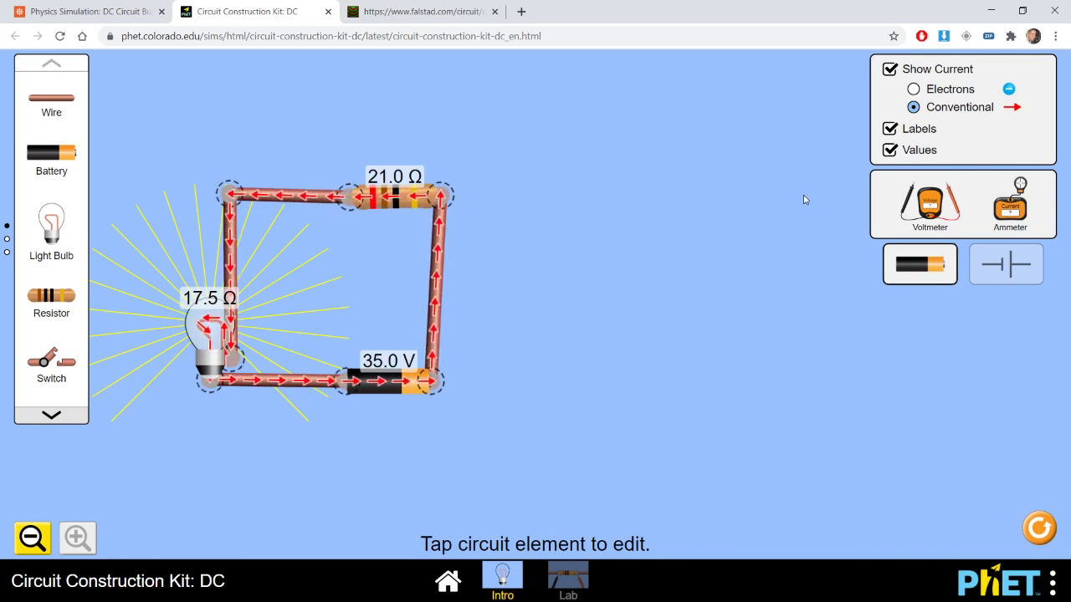
click(887, 150)
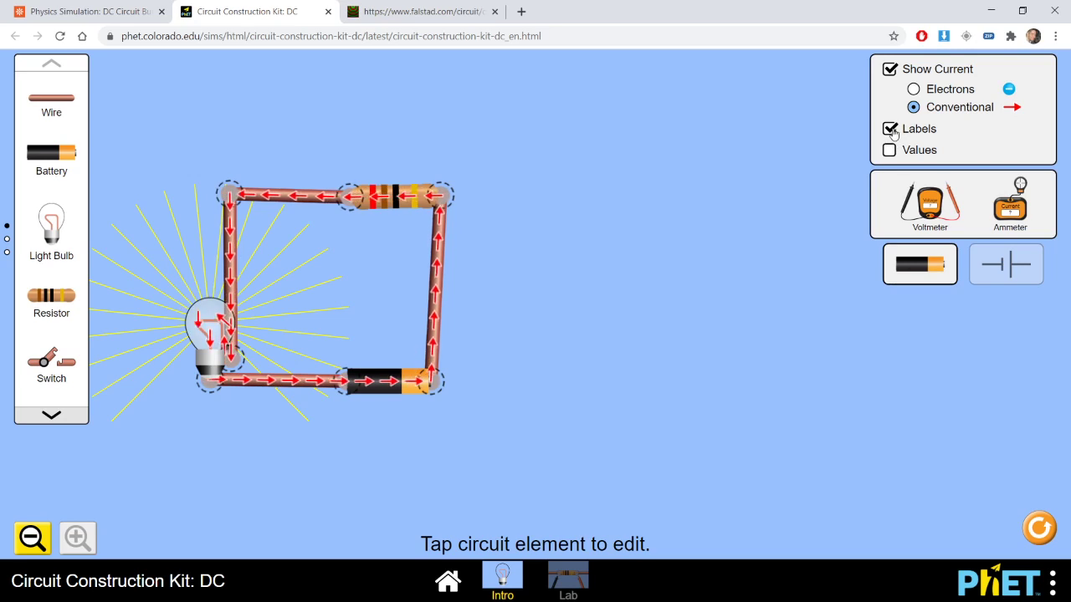
Toggle the component labels off and back on, and browse the remaining circuit elements through to the household objects.
click(891, 130)
click(891, 130)
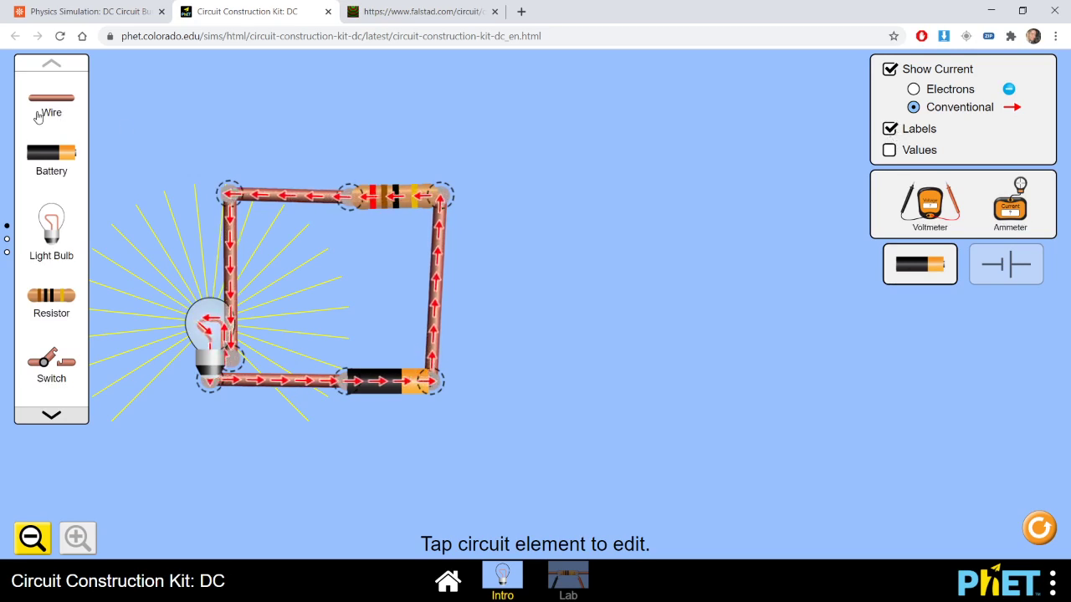
click(51, 415)
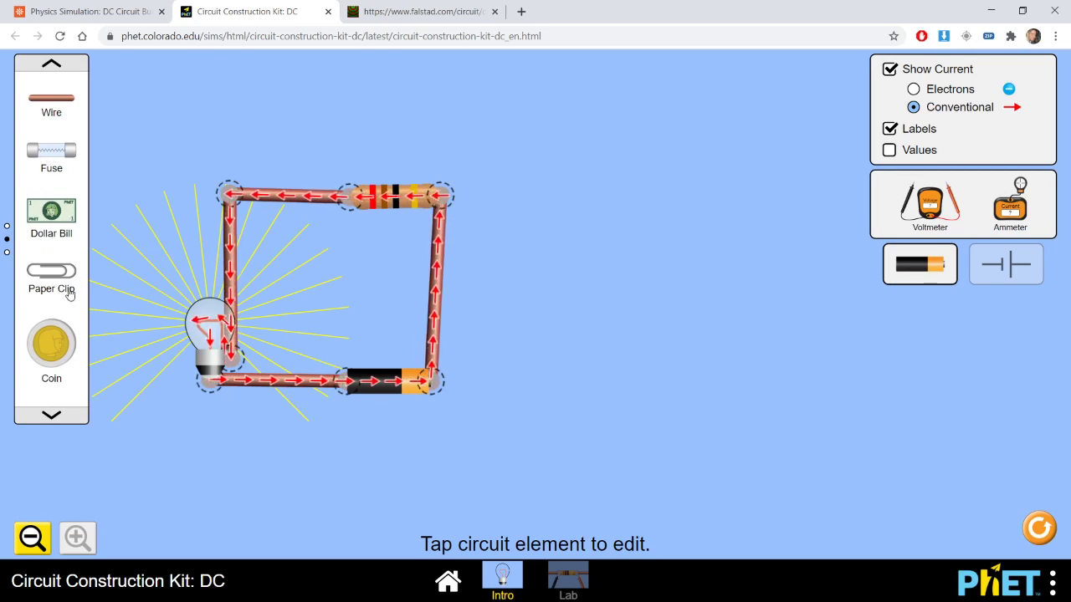
click(51, 418)
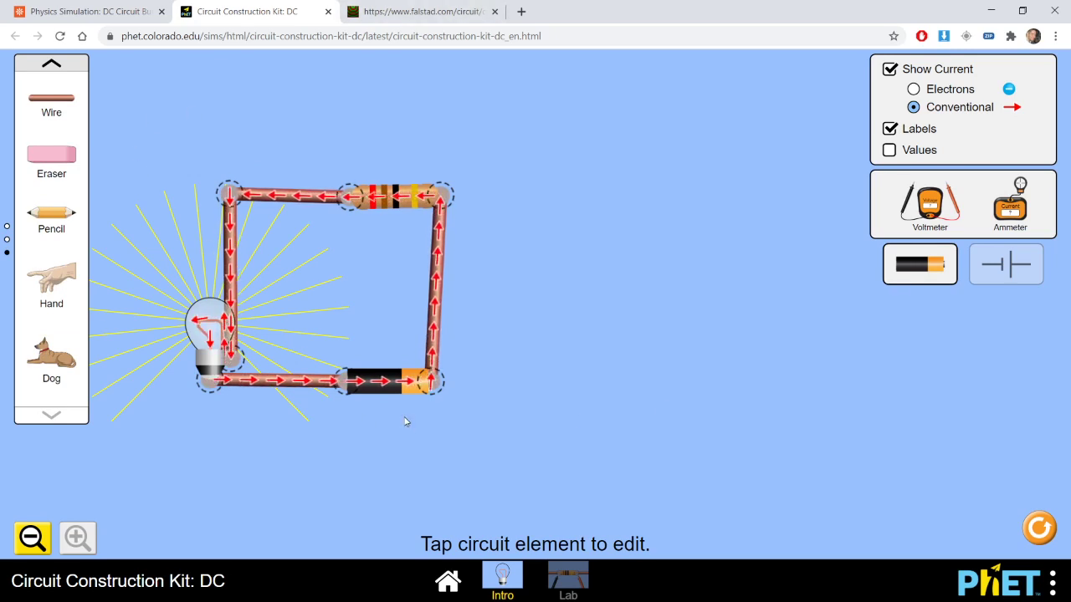
Lower the resistor's resistance to 18.0 ohms.
click(393, 195)
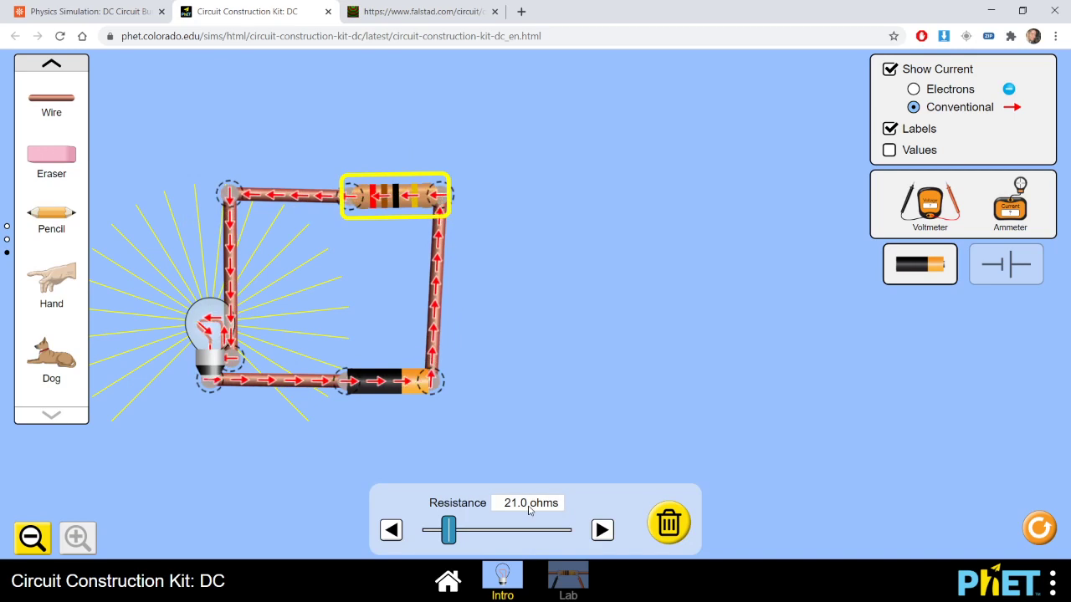
click(391, 530)
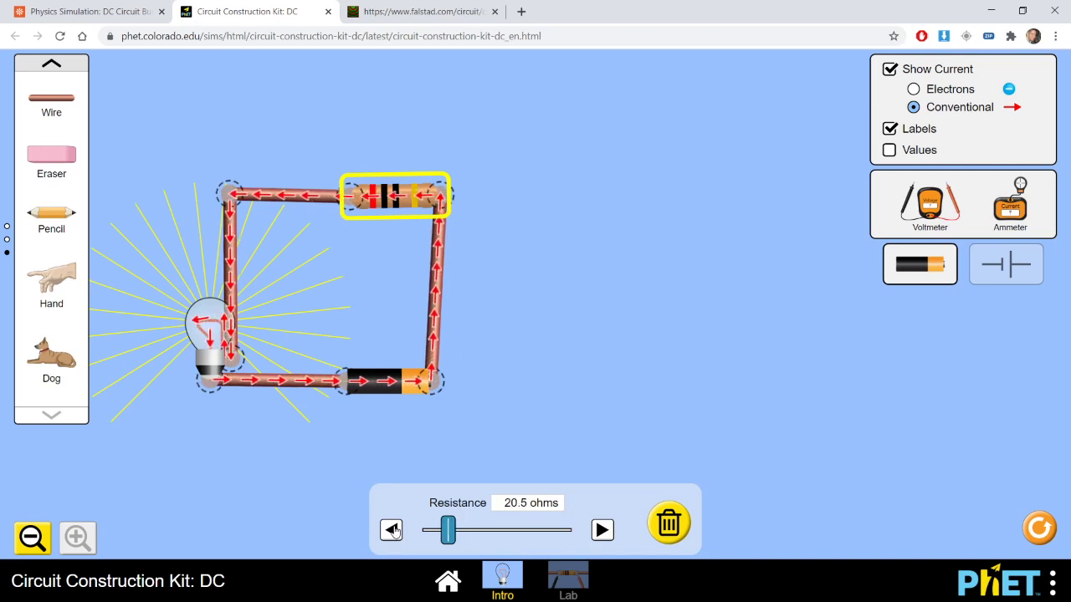
click(393, 531)
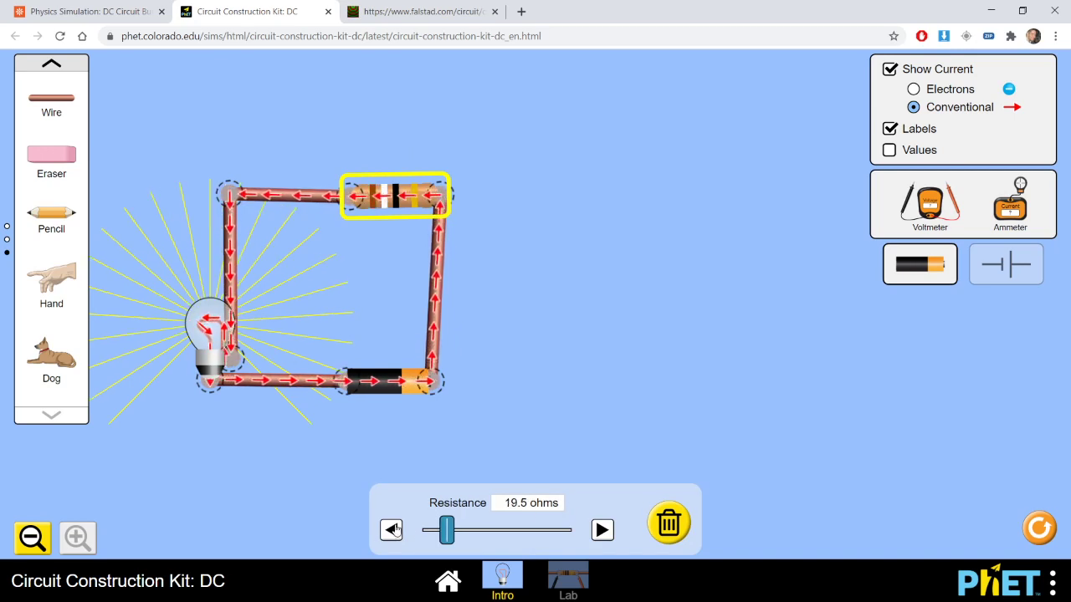
click(396, 530)
click(396, 531)
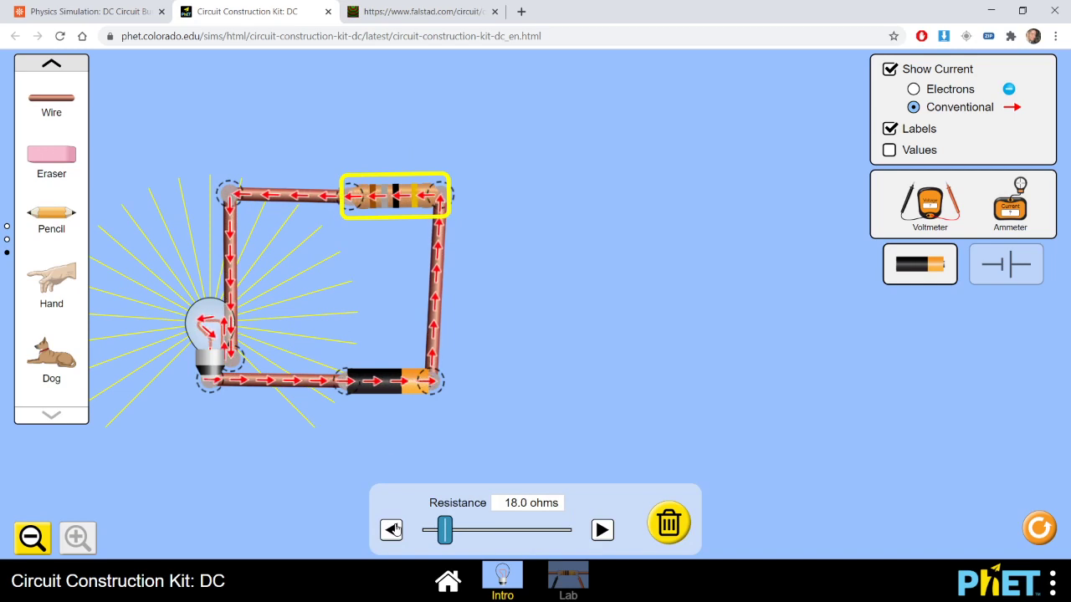
Lower the battery's voltage to 33.0 volts.
click(386, 384)
click(429, 531)
click(429, 530)
click(429, 530)
click(429, 531)
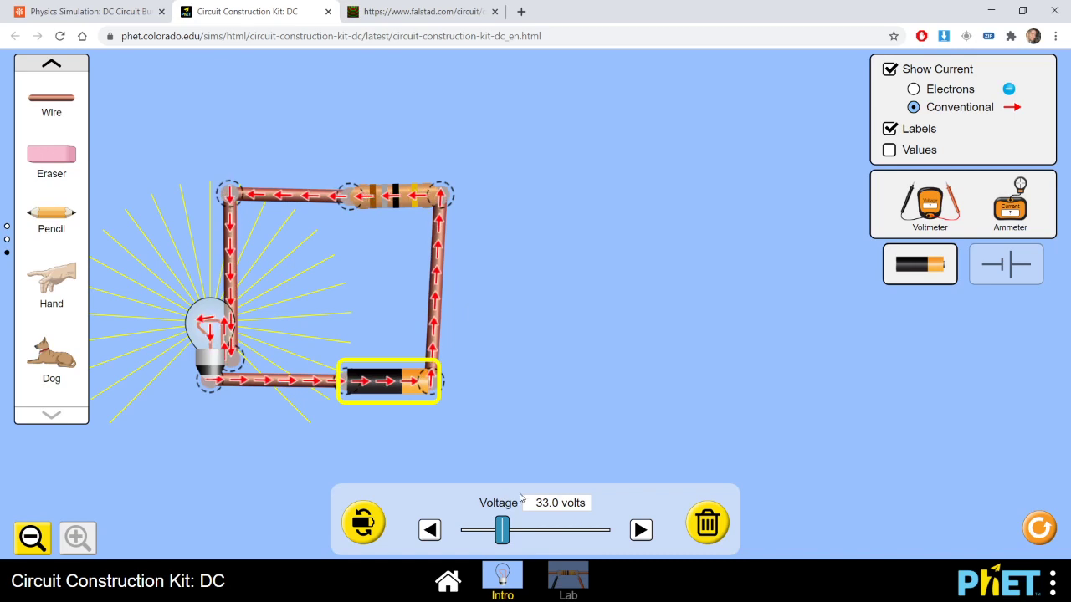
Check the resistance settings of the resistor and light bulb and the voltage setting of the battery.
click(395, 197)
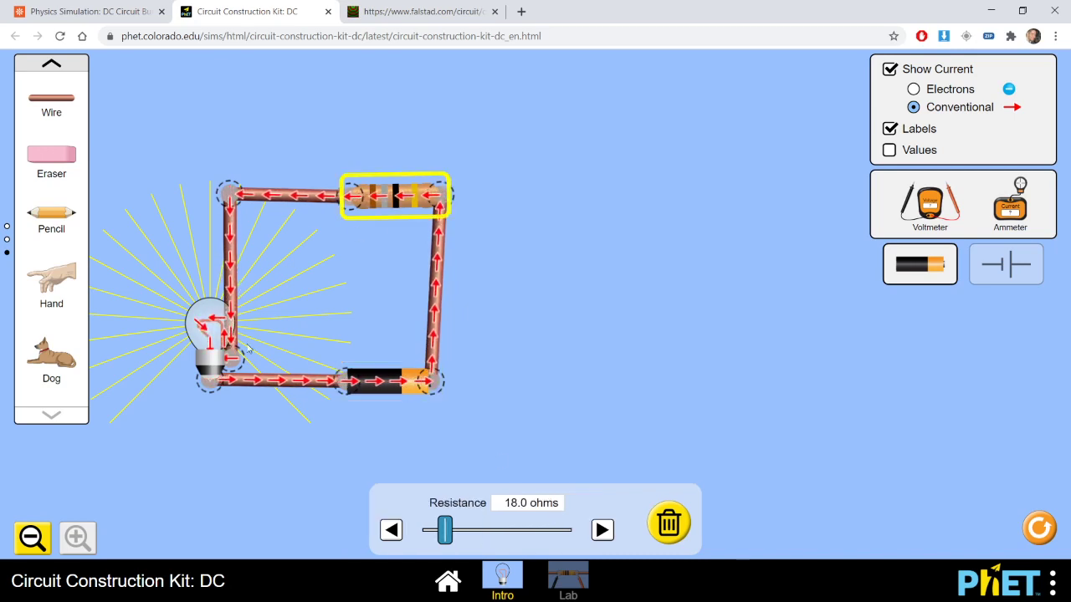
click(240, 344)
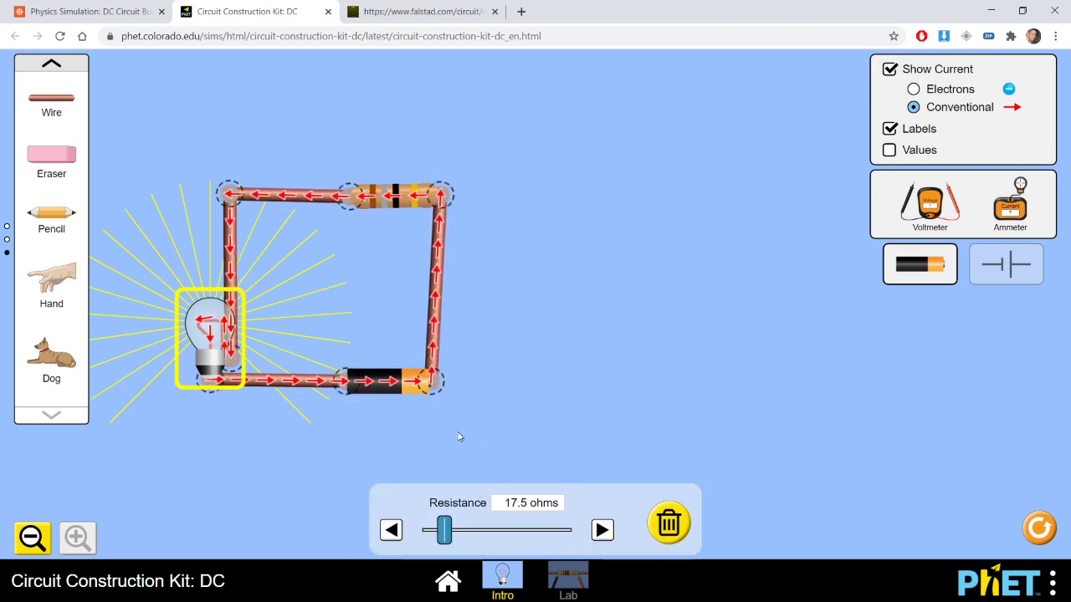
click(394, 382)
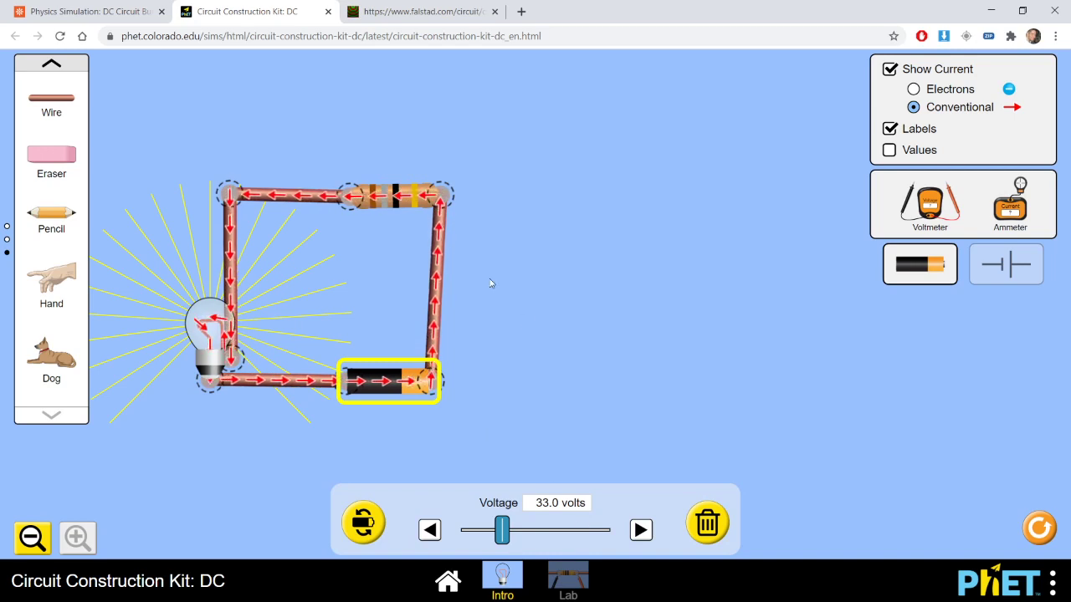
click(393, 196)
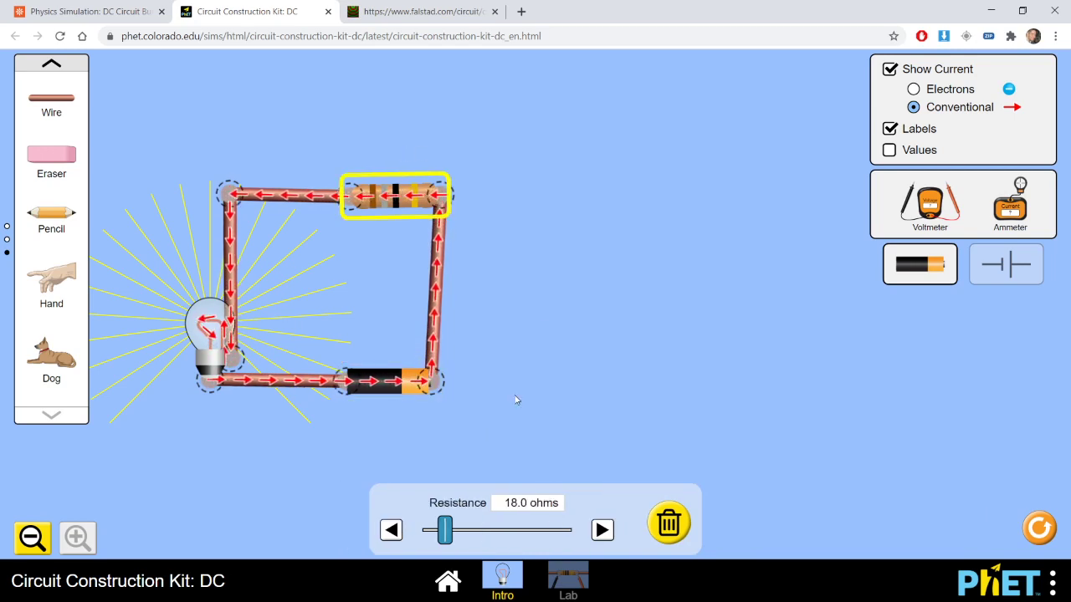
Switch to the Falstad circuit simulator, reload its default LRC circuit and delete the whole circuit.
click(381, 10)
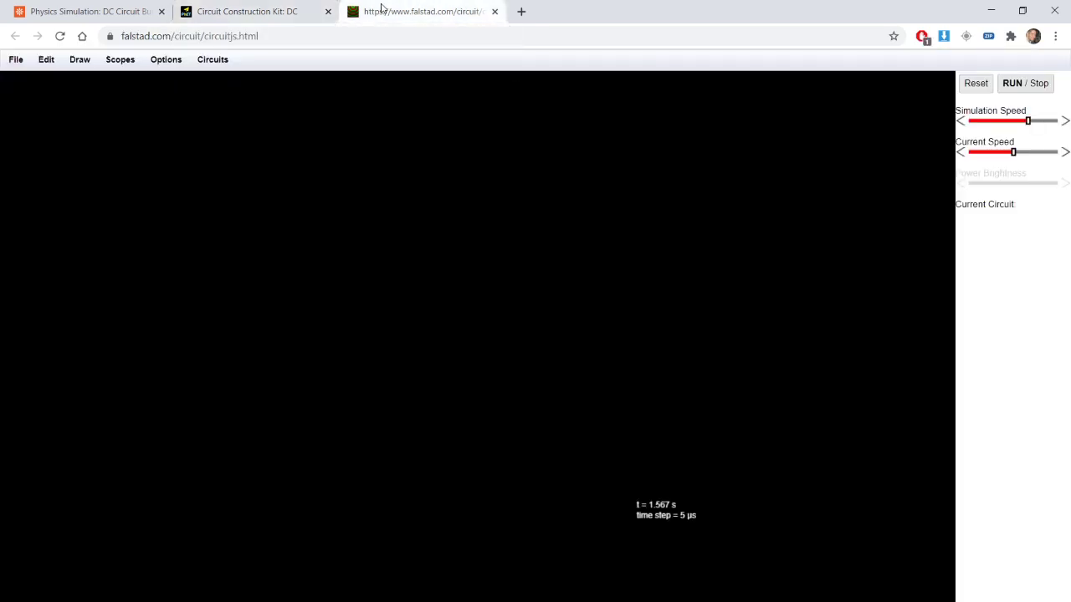
click(57, 39)
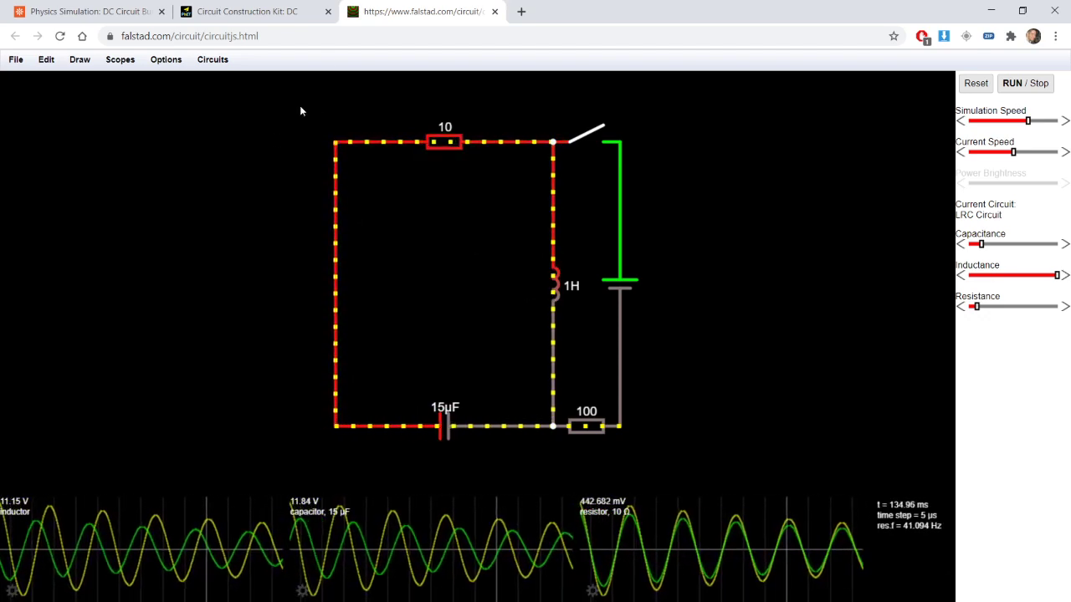
drag(301, 106, 714, 458)
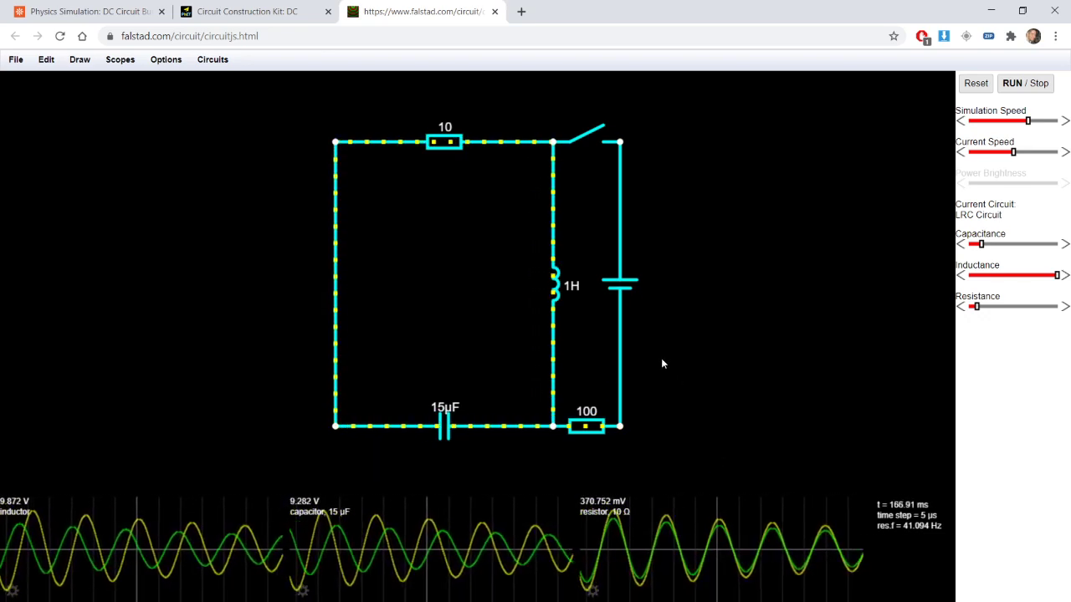
key(Delete)
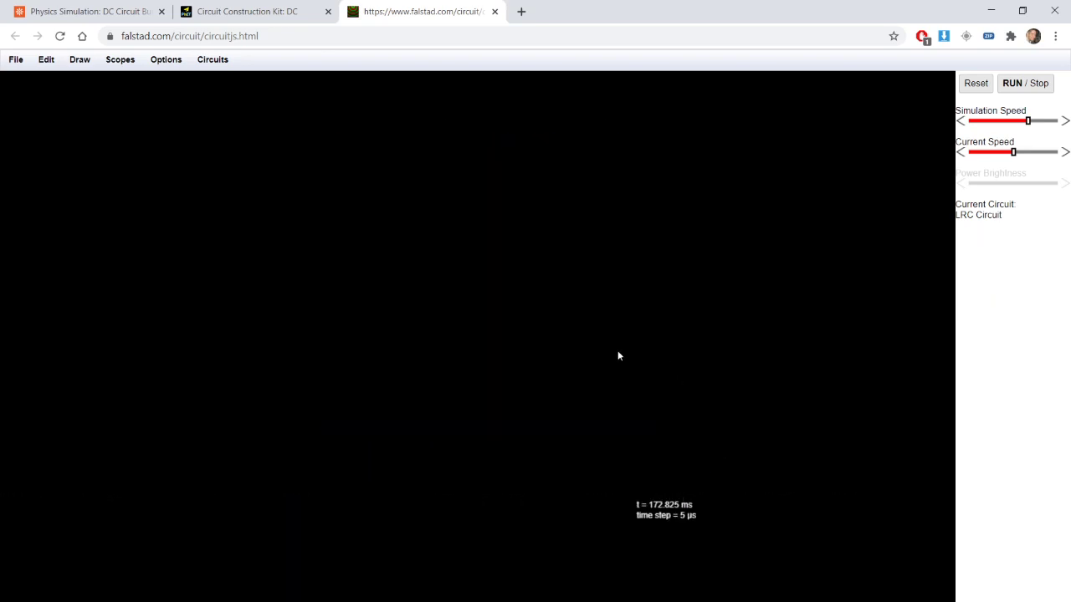
Draw five separate 2-terminal voltage sources at various angles across the middle and lower part of the empty canvas.
click(82, 64)
mouse_move(104, 119)
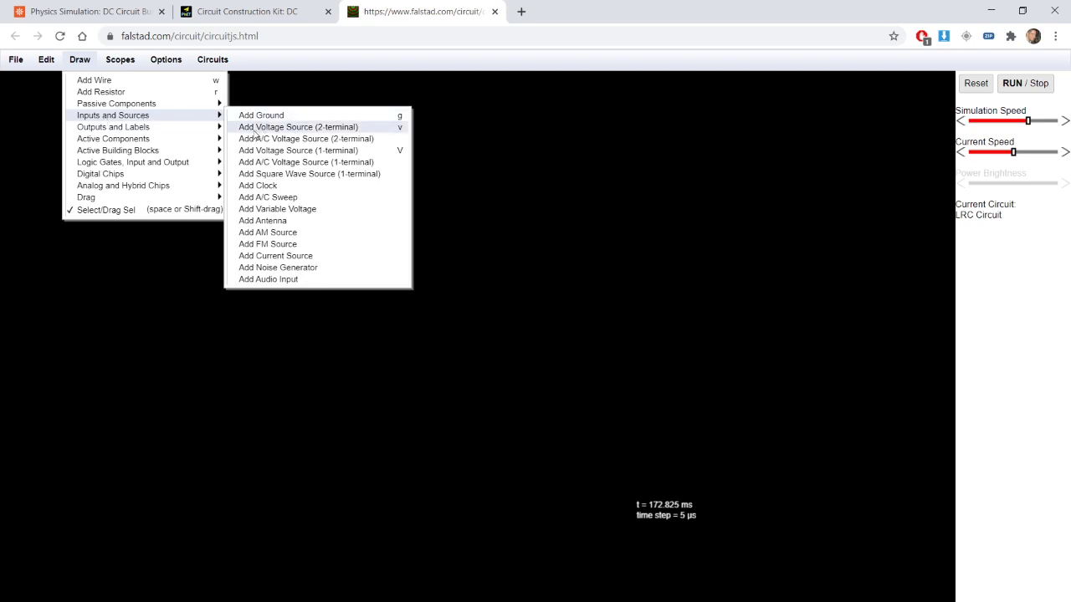
click(312, 130)
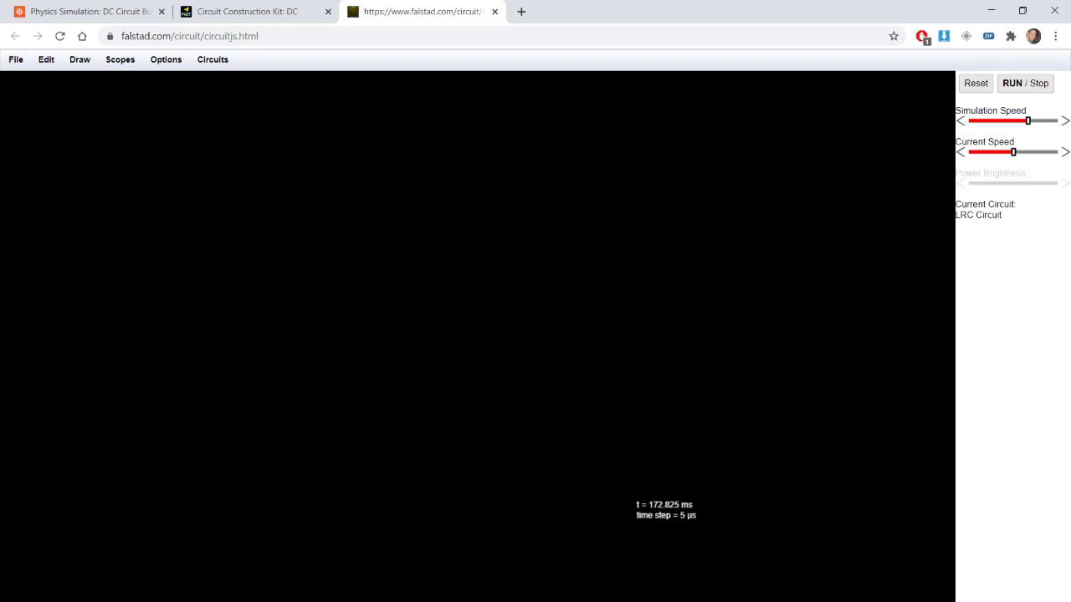
mouse_move(268, 292)
mouse_down()
mouse_move(403, 309)
mouse_move(553, 292)
mouse_up()
drag(485, 358, 586, 392)
drag(369, 392, 251, 442)
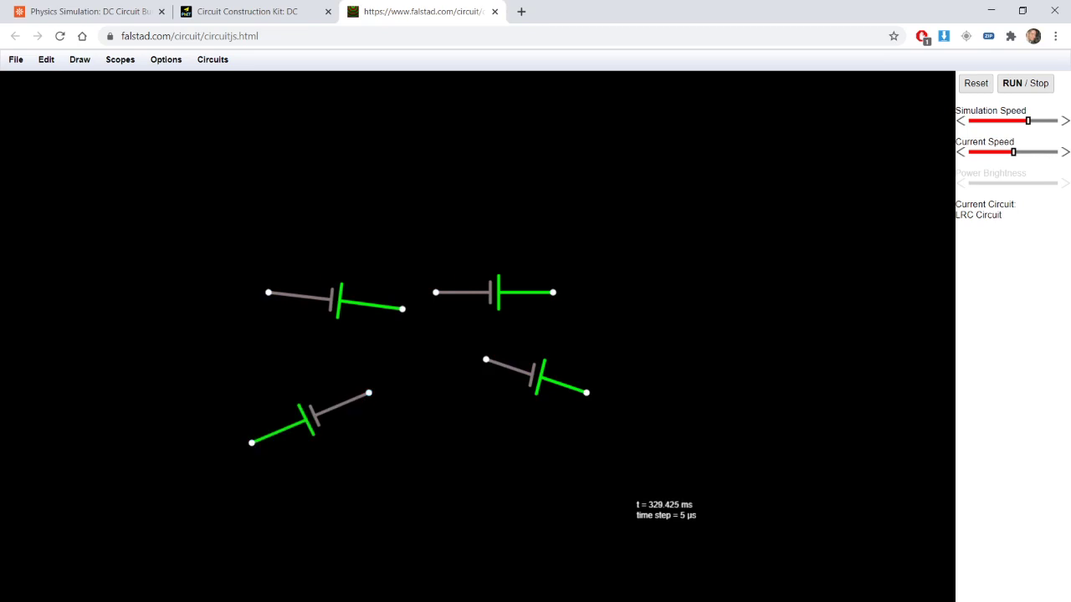
drag(185, 376, 84, 326)
Draw four separate resistors above and to the right of the voltage sources.
click(75, 69)
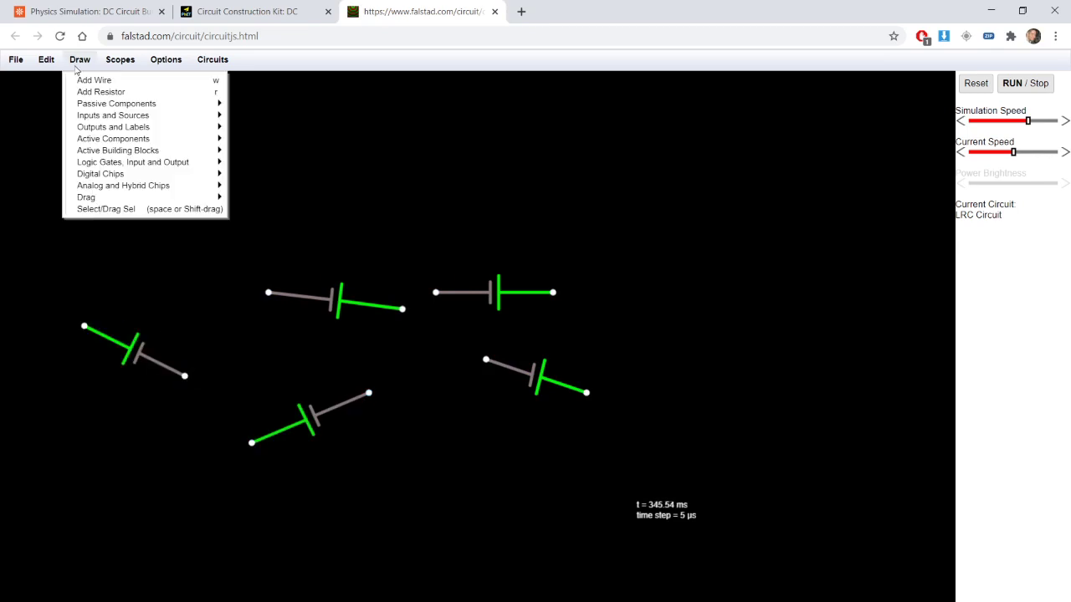
click(110, 94)
drag(369, 208, 486, 192)
drag(569, 193, 636, 243)
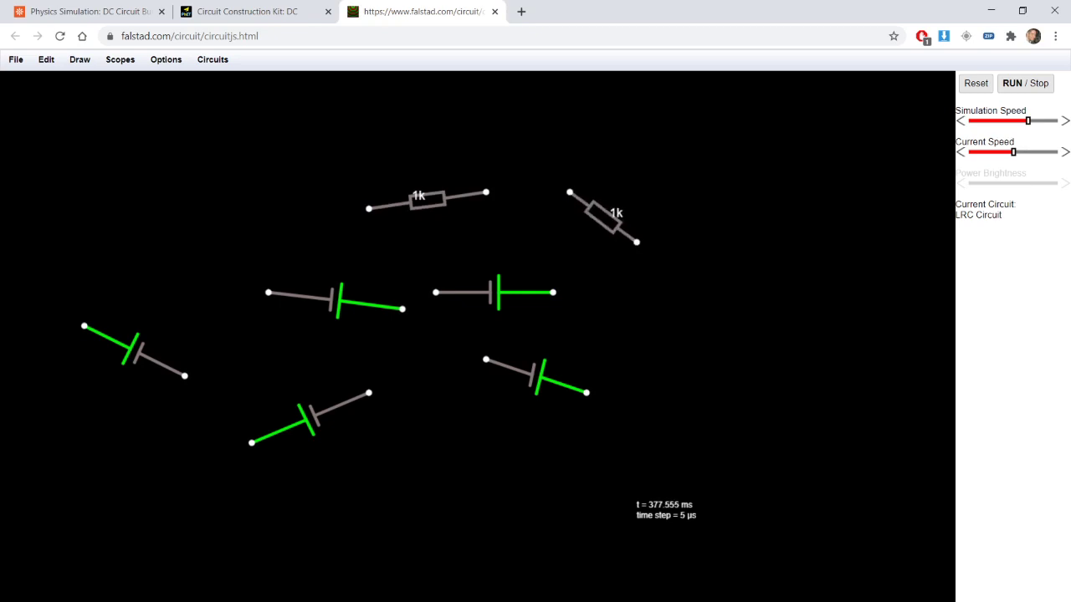
drag(703, 275, 787, 242)
drag(754, 192, 821, 176)
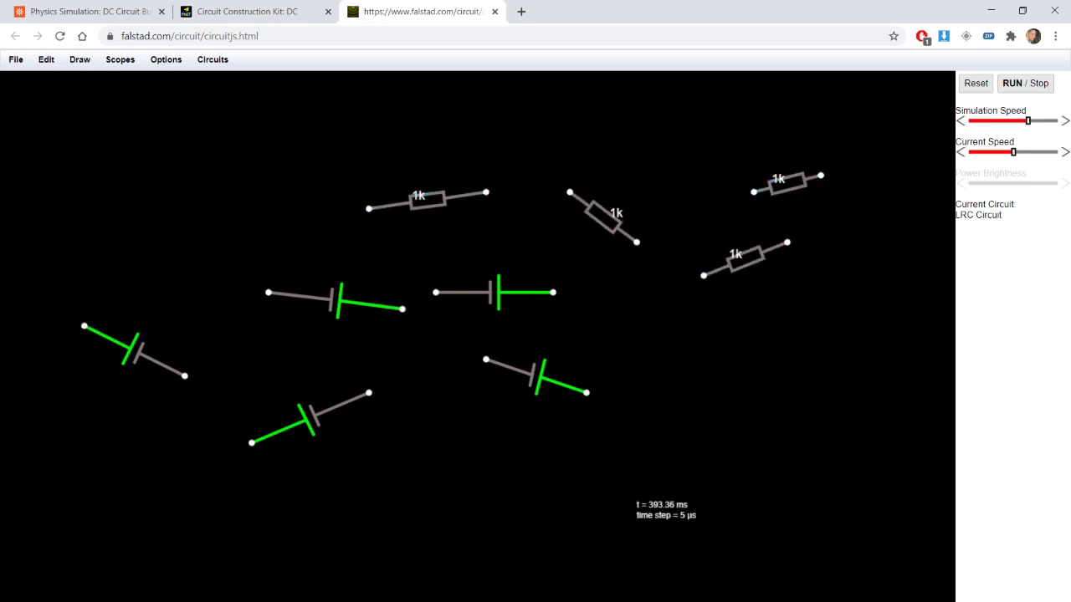
Draw two unconnected, roughly parallel wires left of the resistors.
click(80, 61)
click(94, 81)
drag(168, 192, 318, 158)
drag(168, 158, 285, 125)
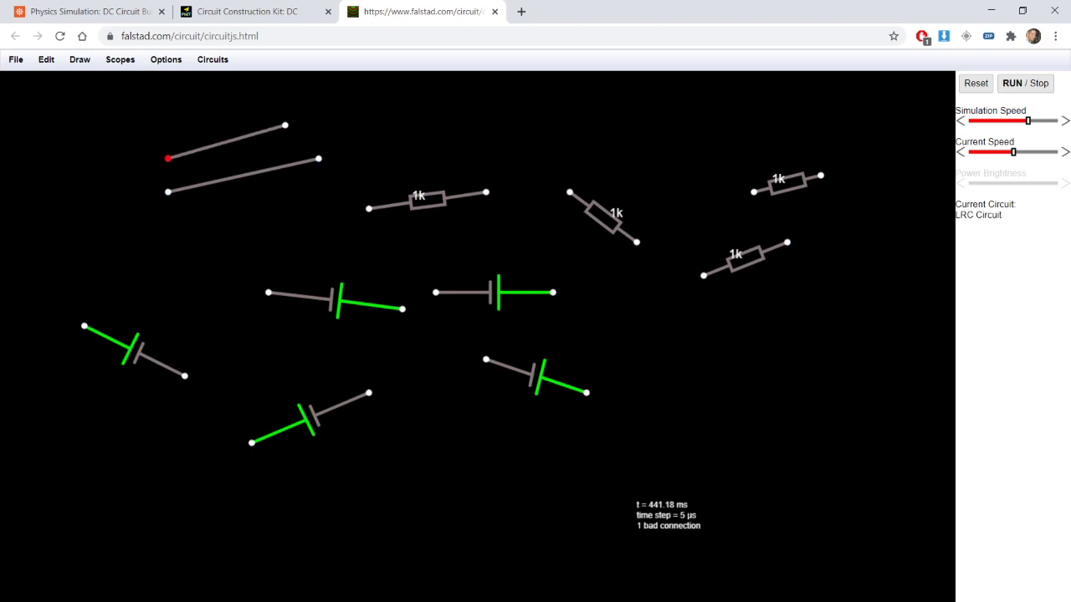
Return to selection mode and delete the three leftmost voltage sources and the two rightmost resistors.
click(77, 61)
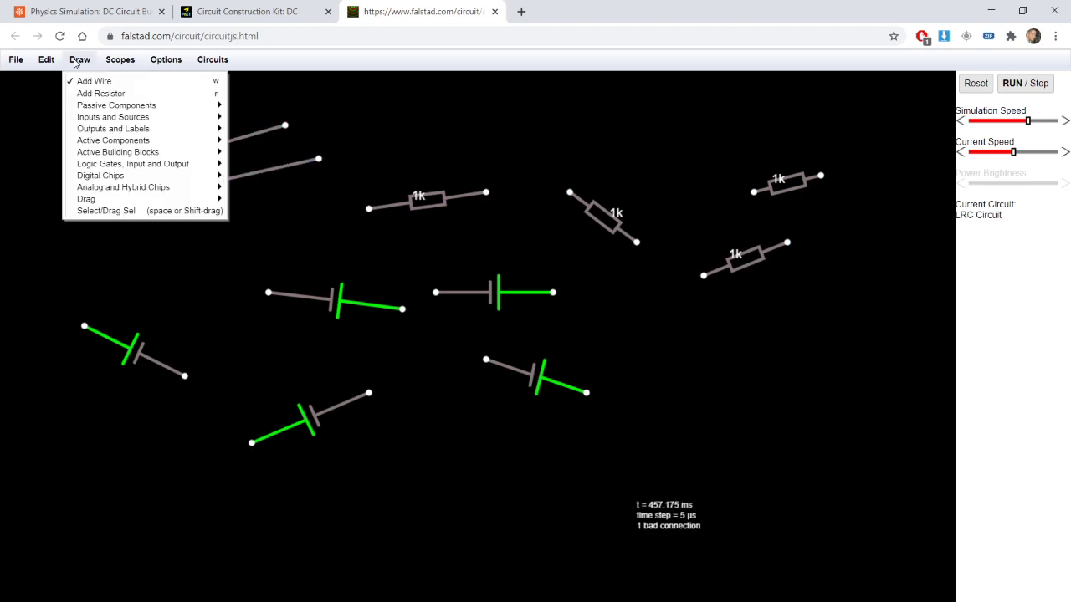
click(131, 215)
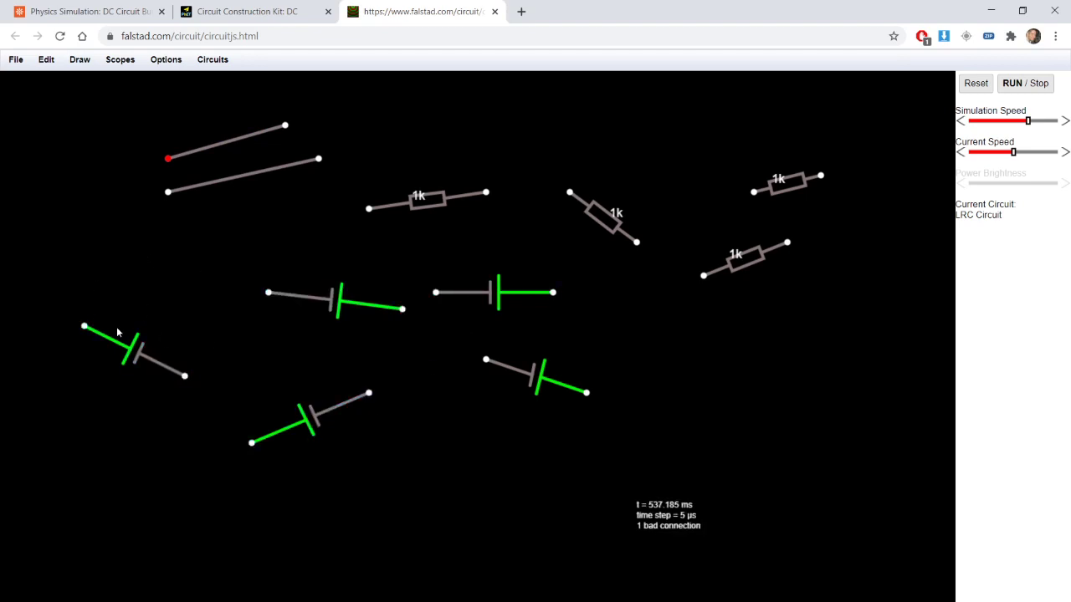
drag(40, 272, 353, 473)
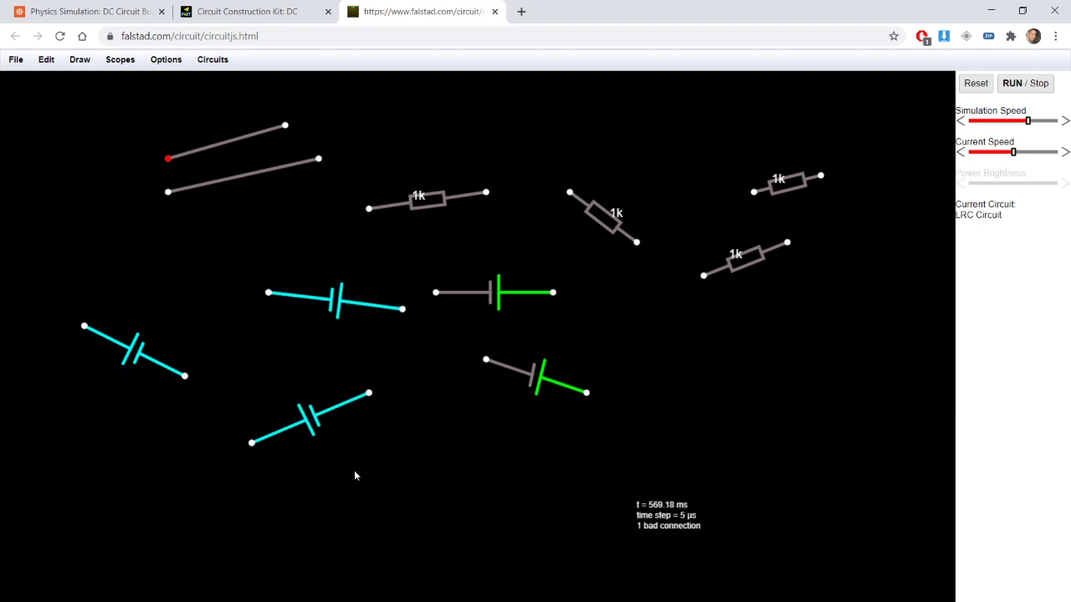
key(Delete)
drag(664, 169, 823, 303)
key(Delete)
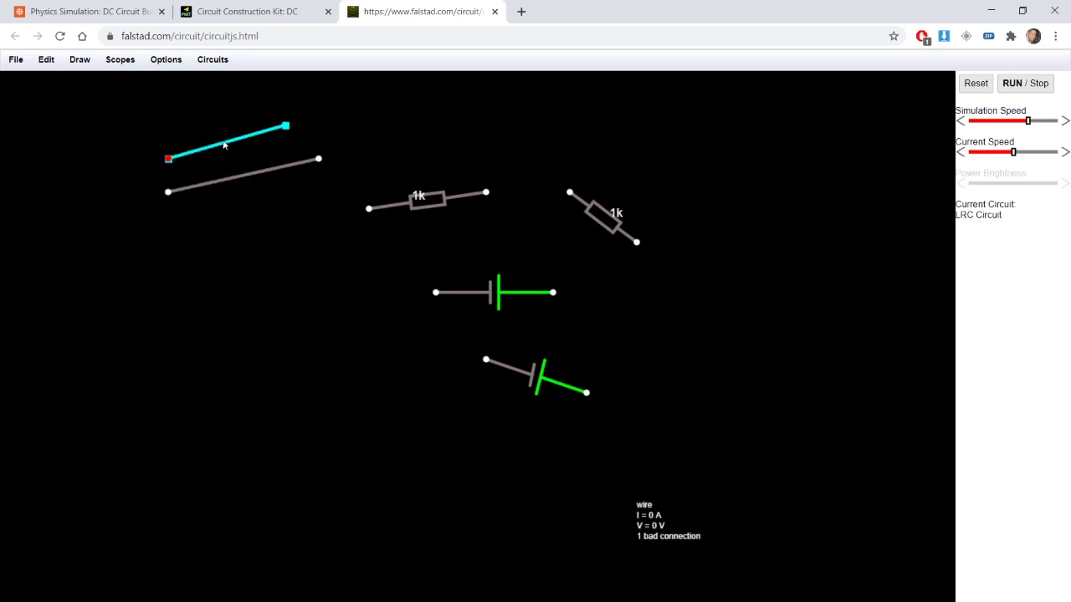
Lay the resistor nearest the wires horizontally, and view its resistance setting without changing it.
click(83, 66)
click(86, 65)
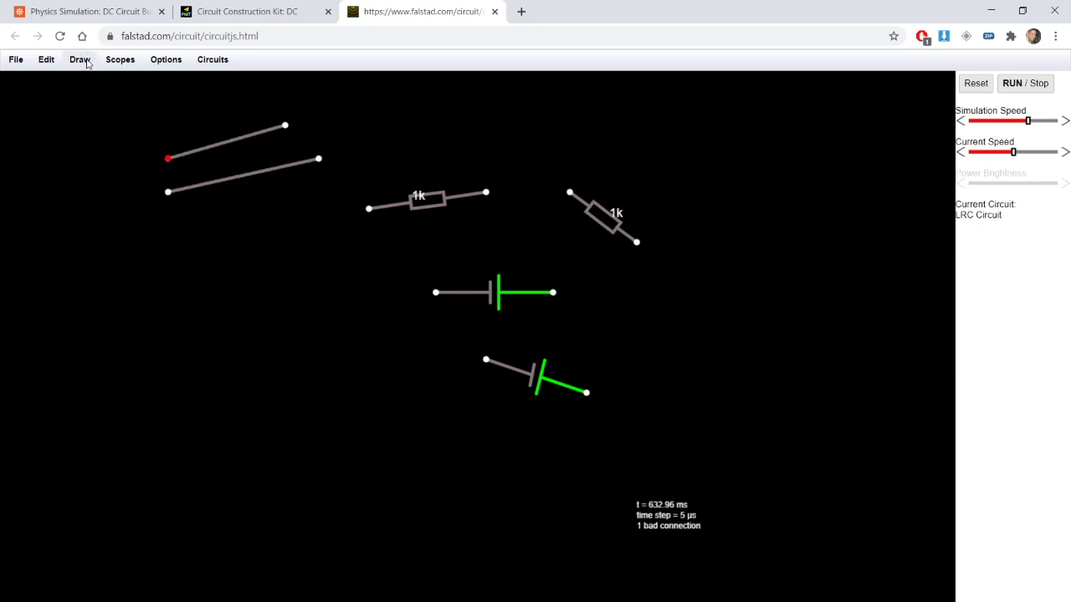
drag(431, 207, 483, 227)
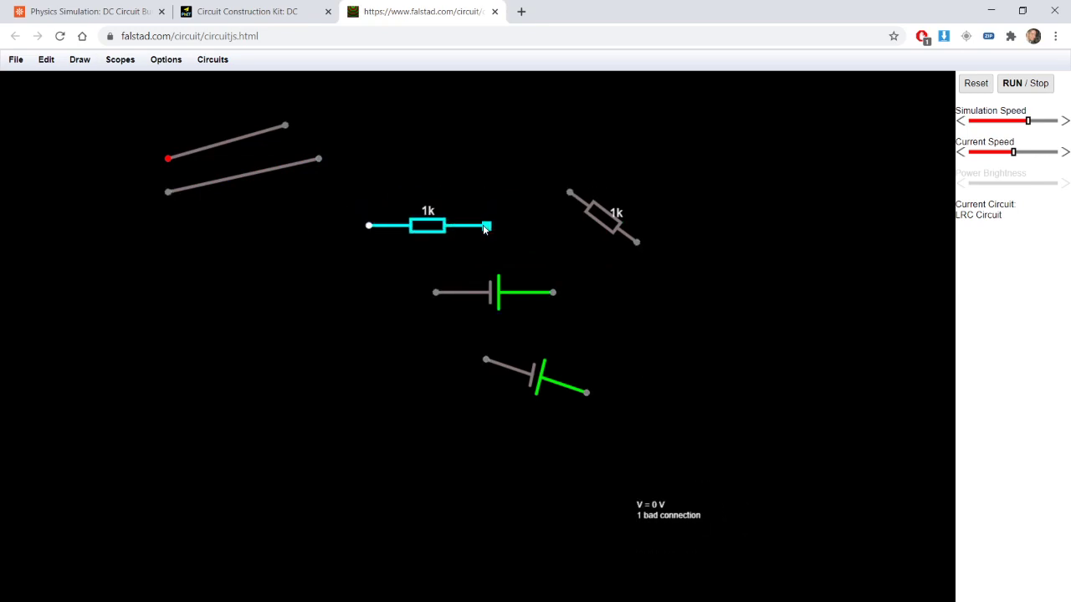
double_click(422, 224)
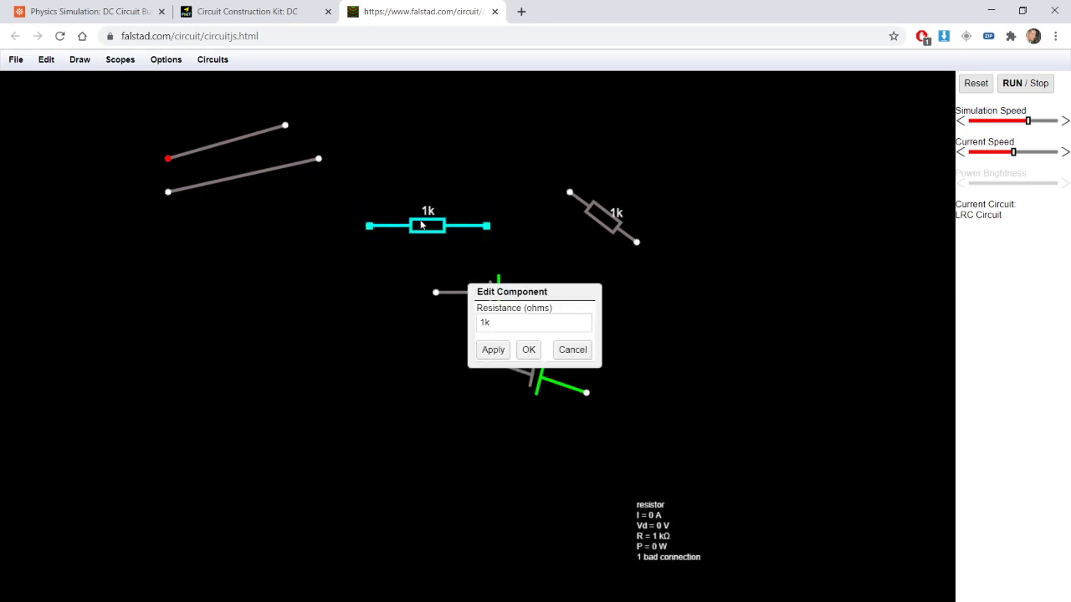
click(573, 352)
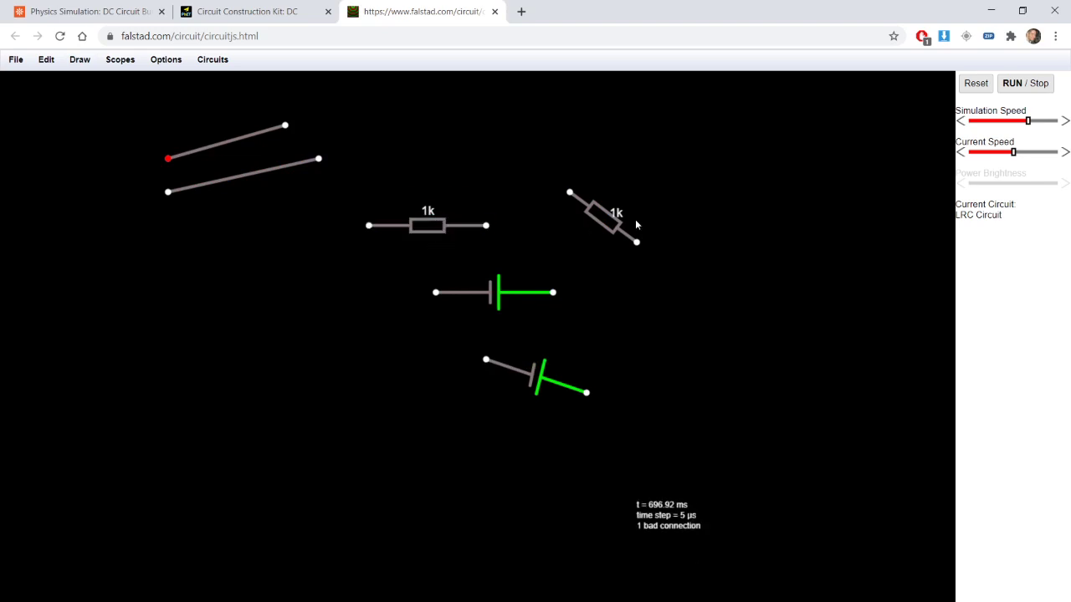
Straighten the tilted right-hand resistor to horizontal and delete it.
drag(637, 241, 670, 194)
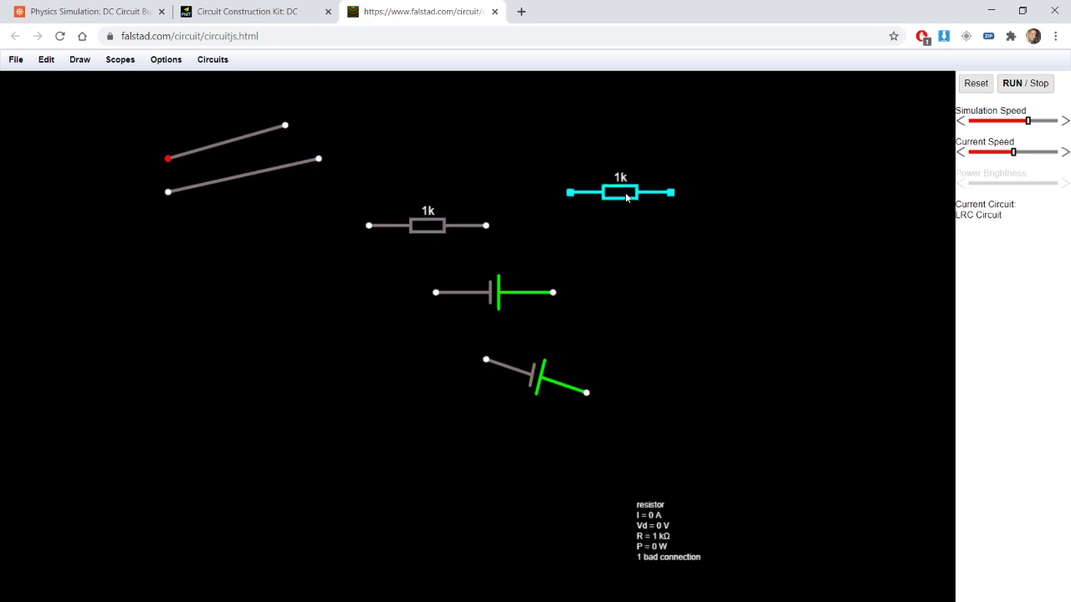
key(Delete)
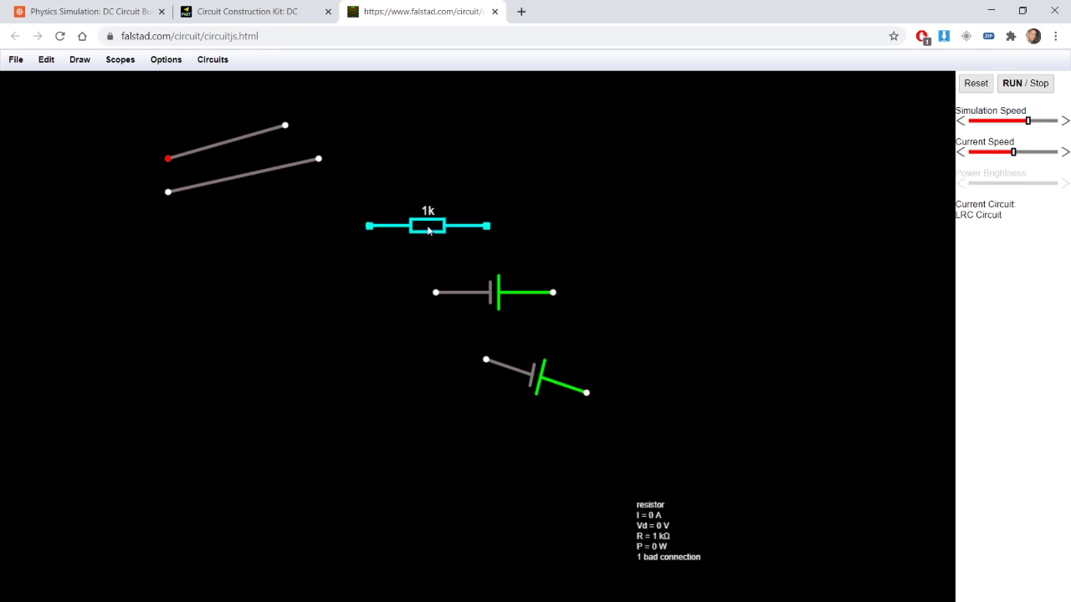
Set the remaining resistor's resistance to 12 ohms.
double_click(426, 230)
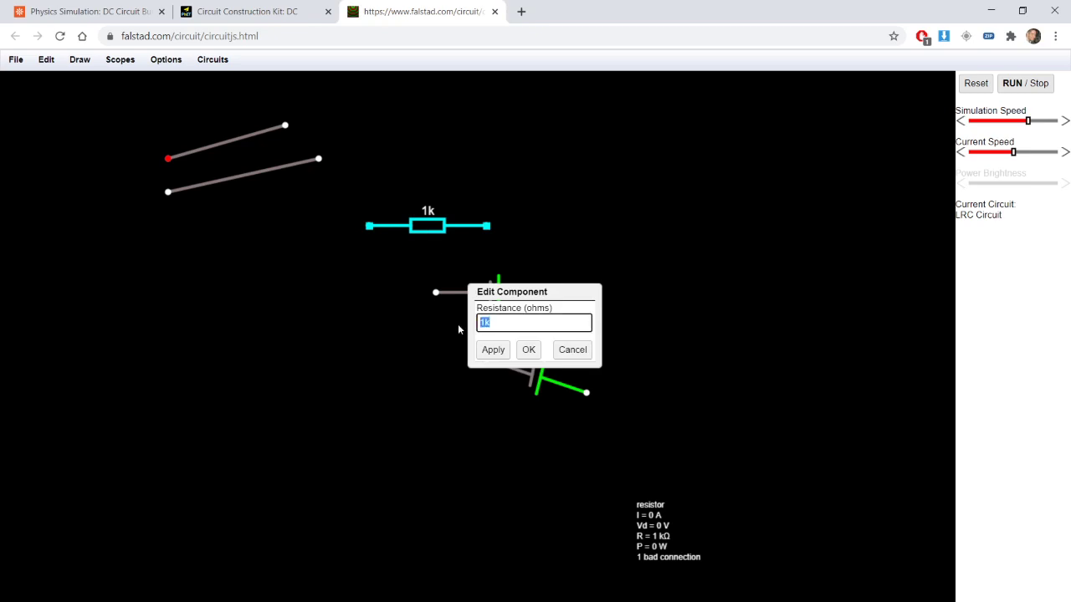
text(12)
click(502, 353)
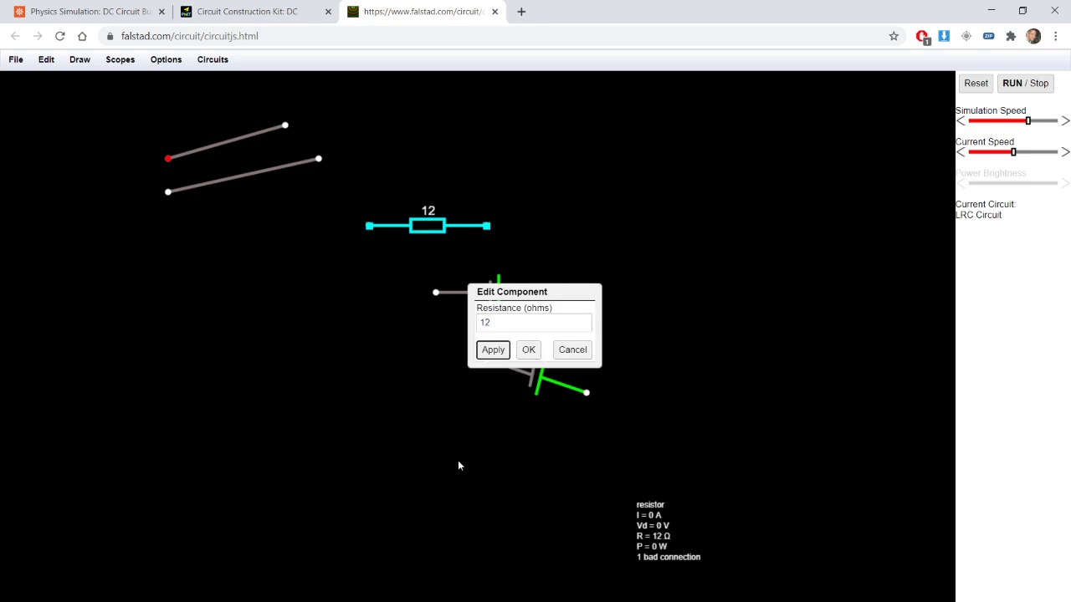
Duplicate the 12 ohm resistor twice, placing one copy near the top of the circuit and one between it and the voltage sources.
click(529, 350)
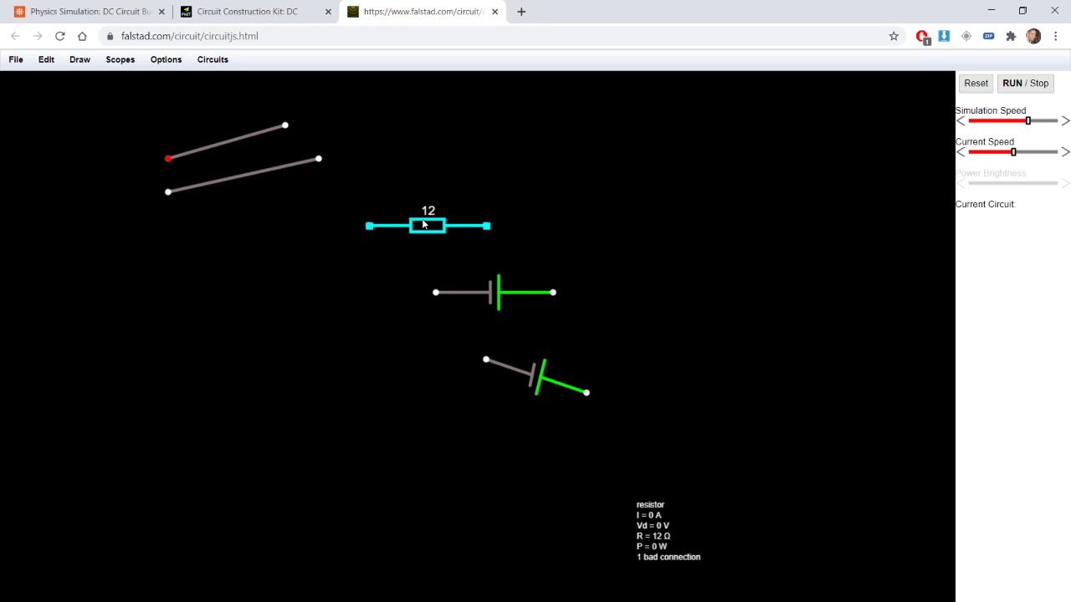
key(ctrl+v)
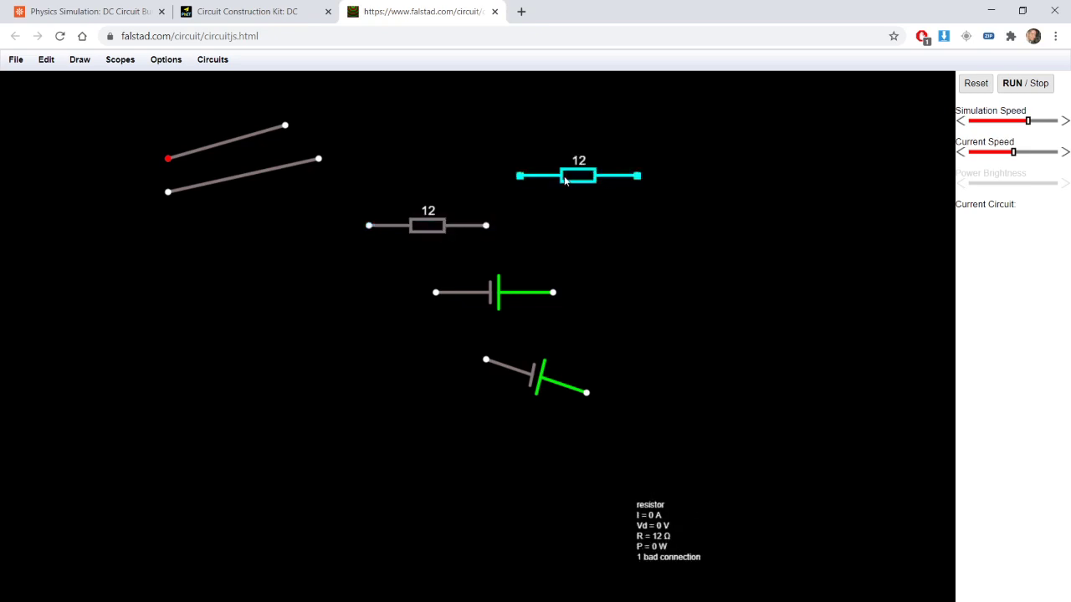
drag(593, 175, 560, 141)
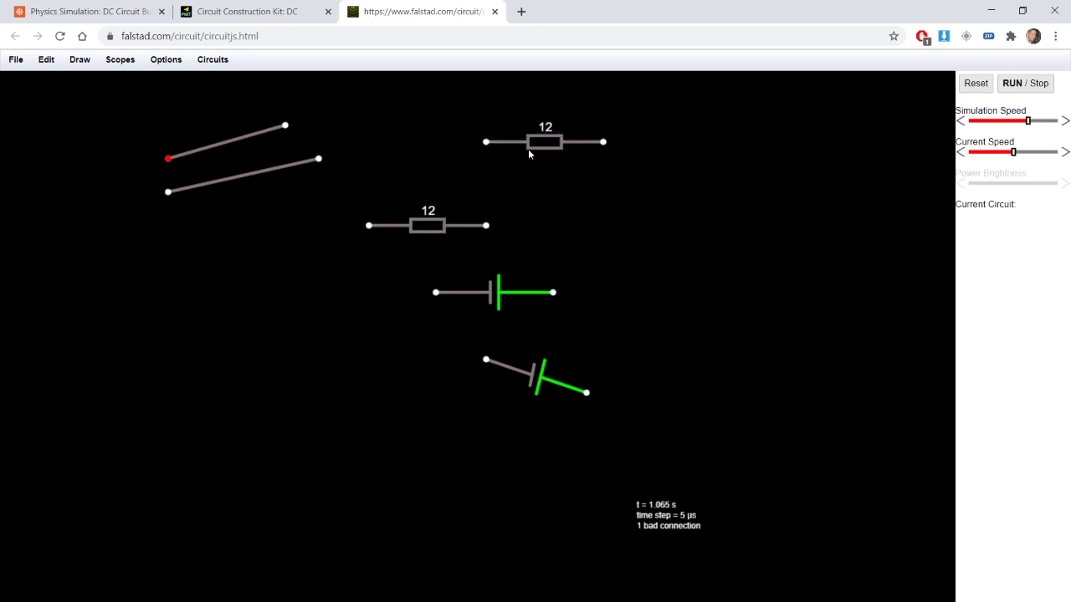
double_click(545, 142)
click(572, 349)
key(ctrl+v)
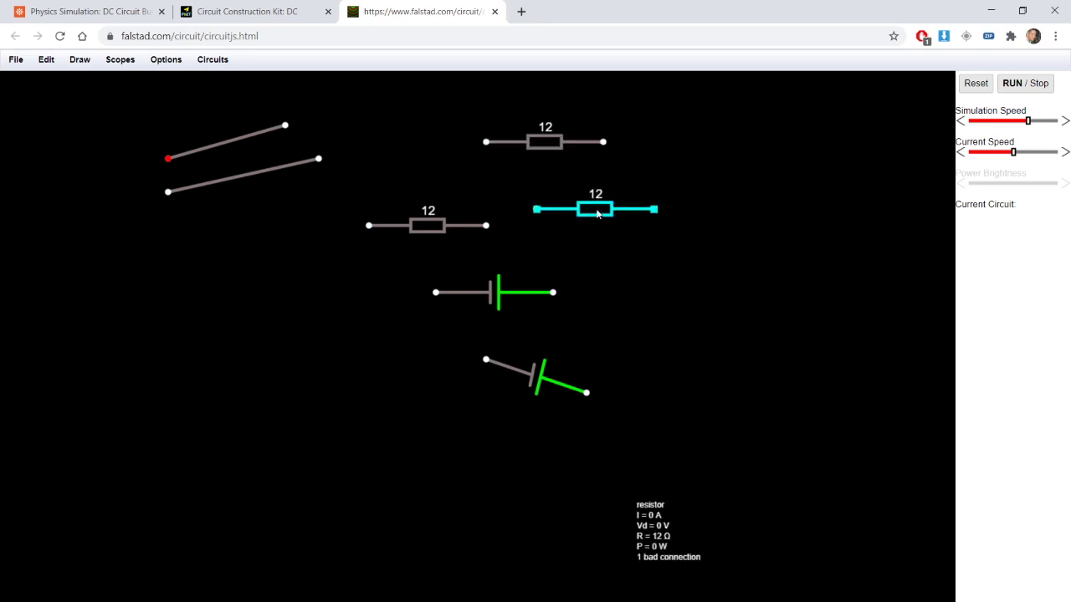
Duplicate the horizontal voltage source and place the copy to its right.
click(498, 303)
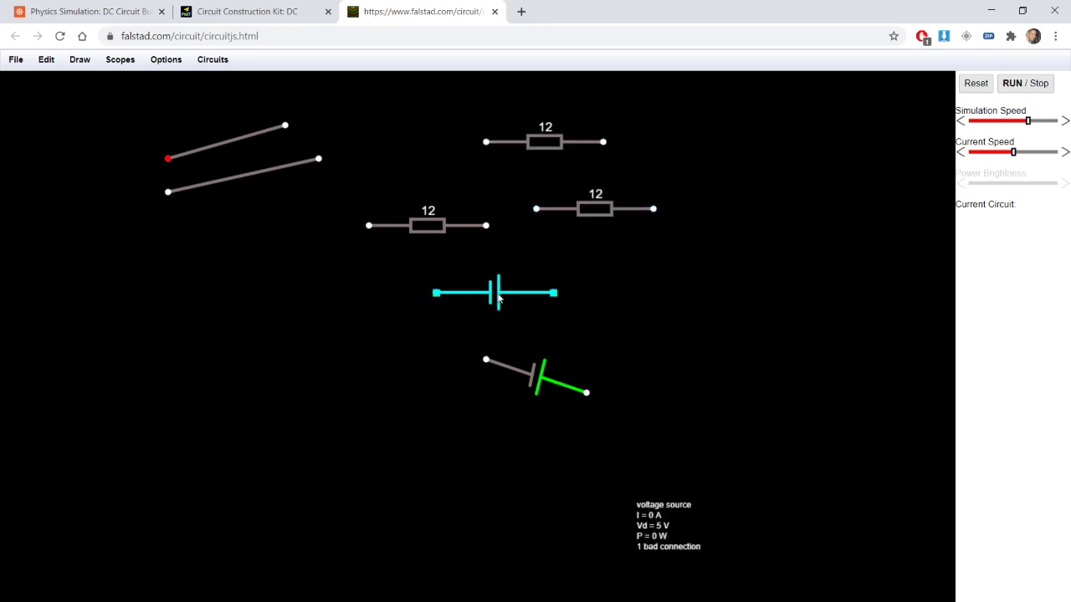
key(ctrl+c)
key(ctrl+v)
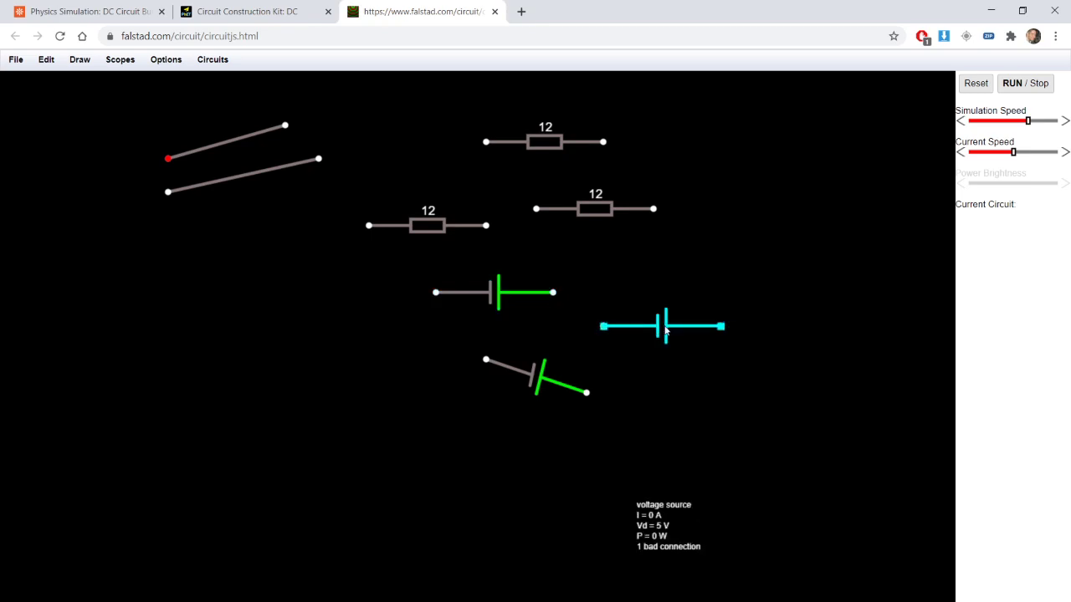
Delete the copied voltage source, the tilted voltage source and the two copied resistors.
key(Delete)
key(Delete)
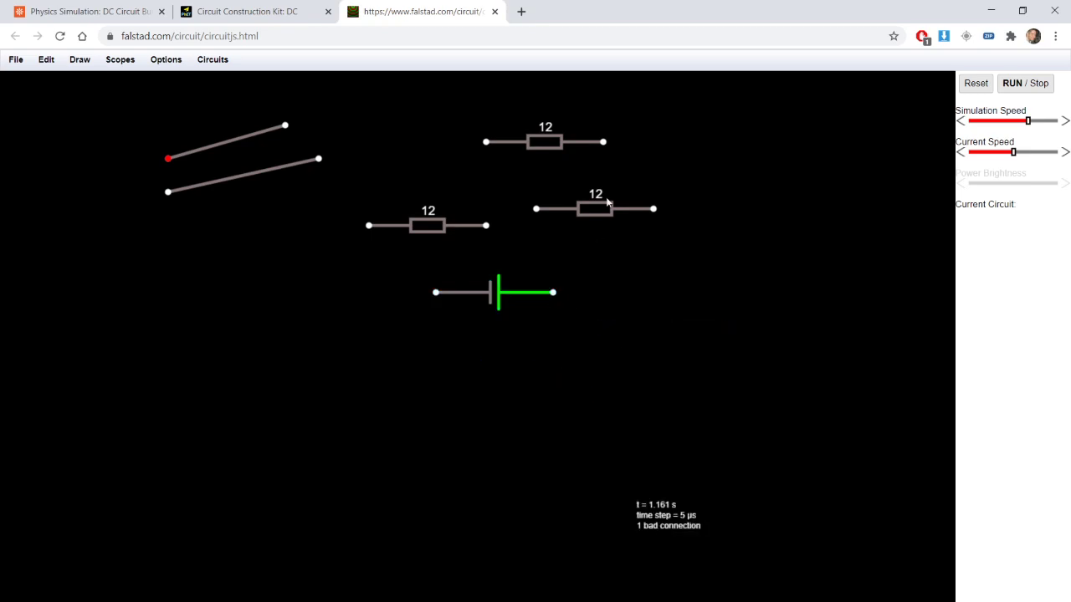
key(Delete)
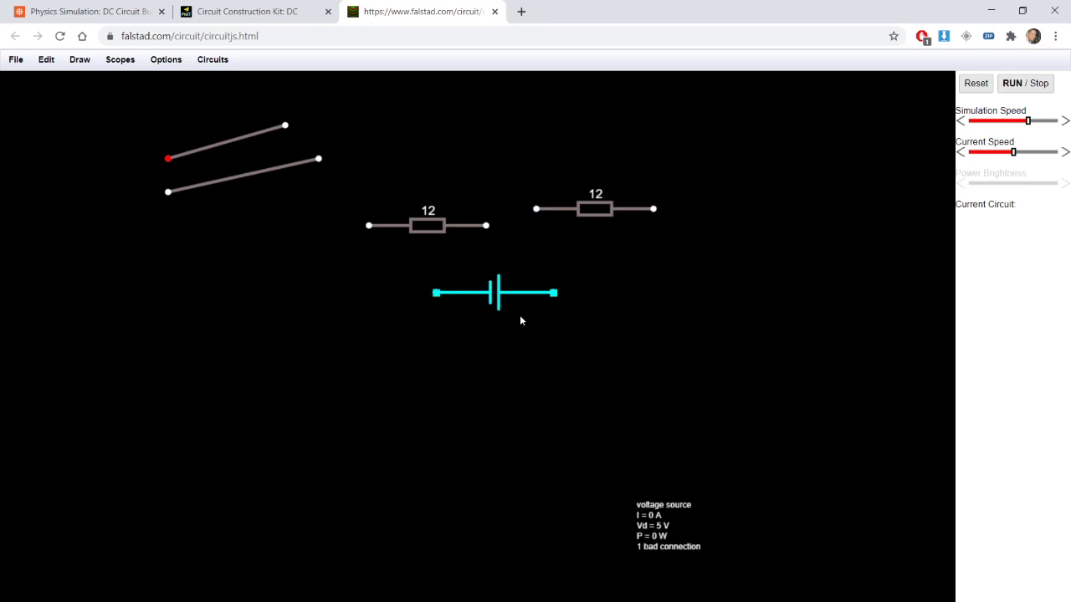
key(Delete)
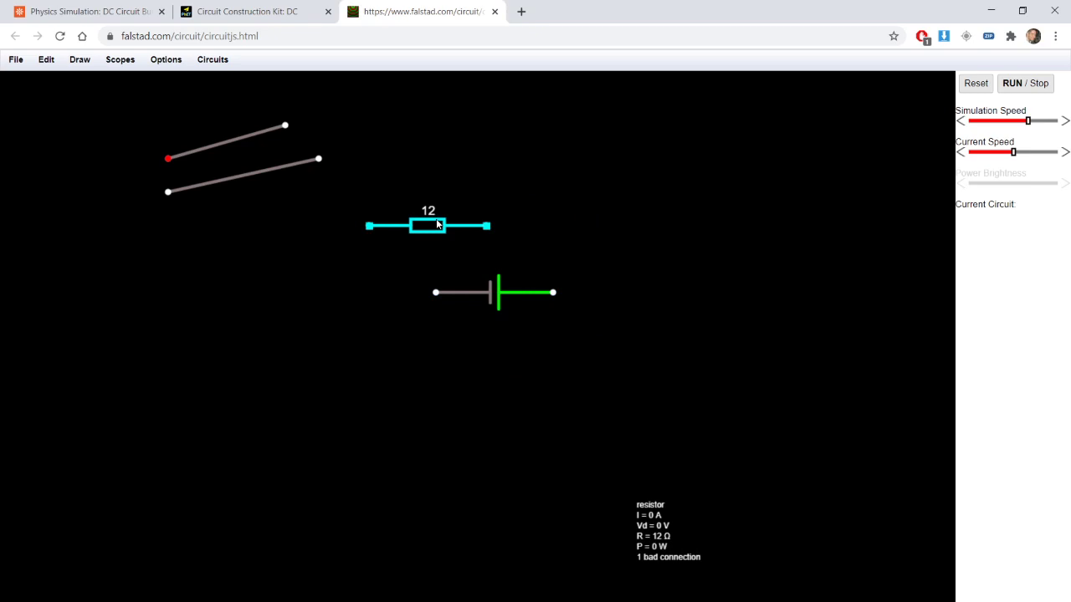
Set the remaining voltage source's voltage to 15 V.
double_click(499, 302)
click(484, 287)
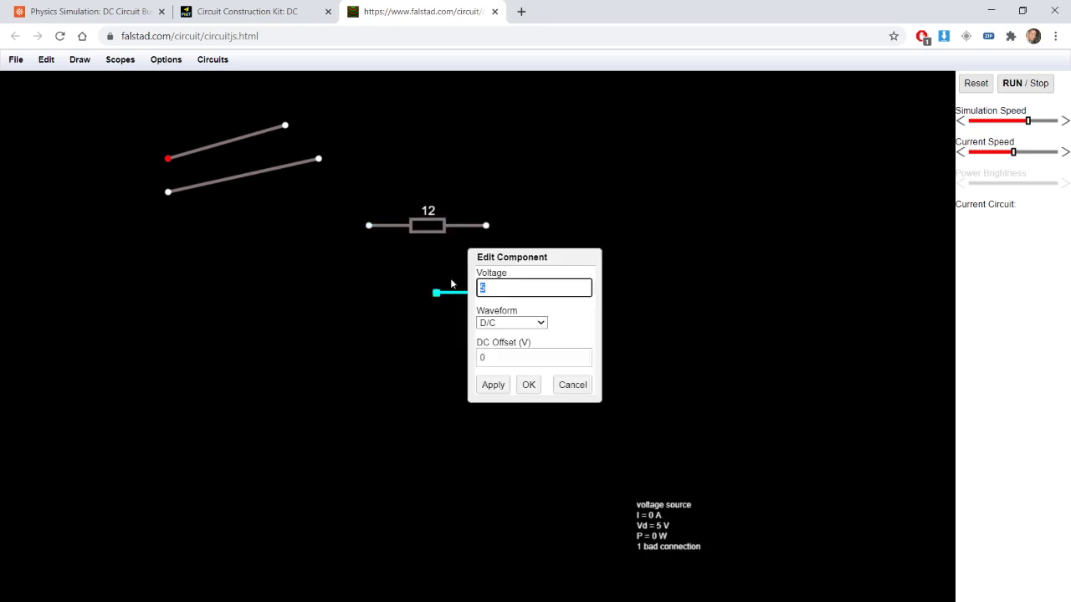
text(15)
key(Return)
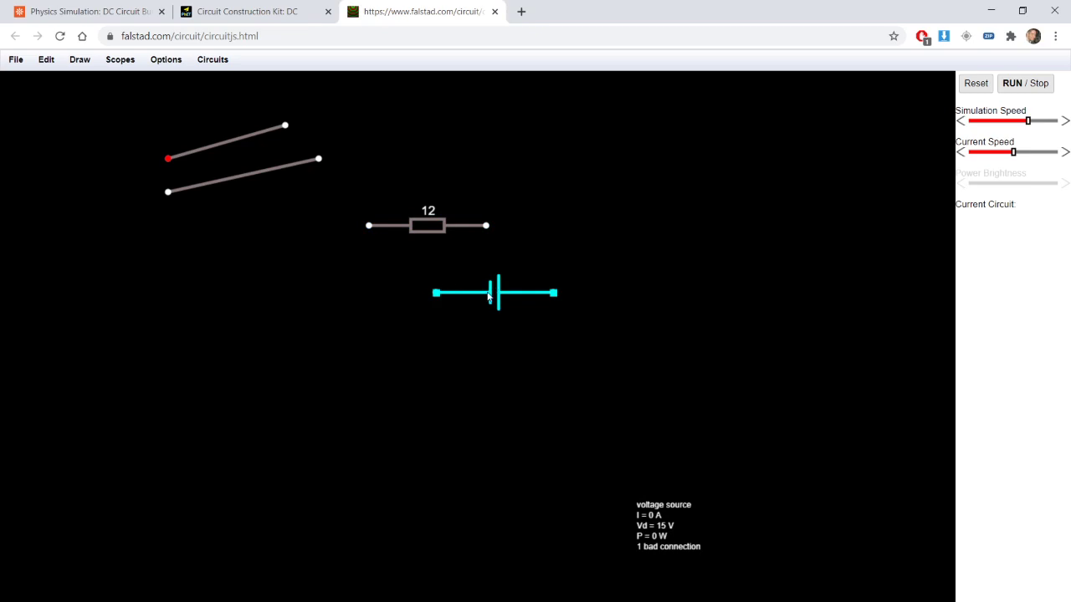
Review the voltage source's settings without changing them.
double_click(488, 297)
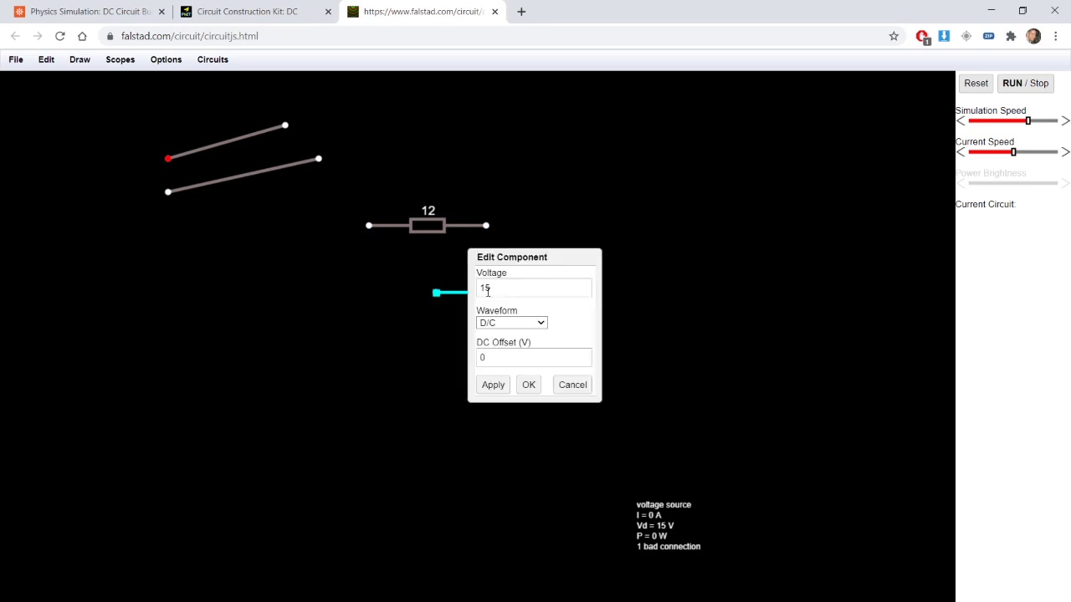
click(572, 385)
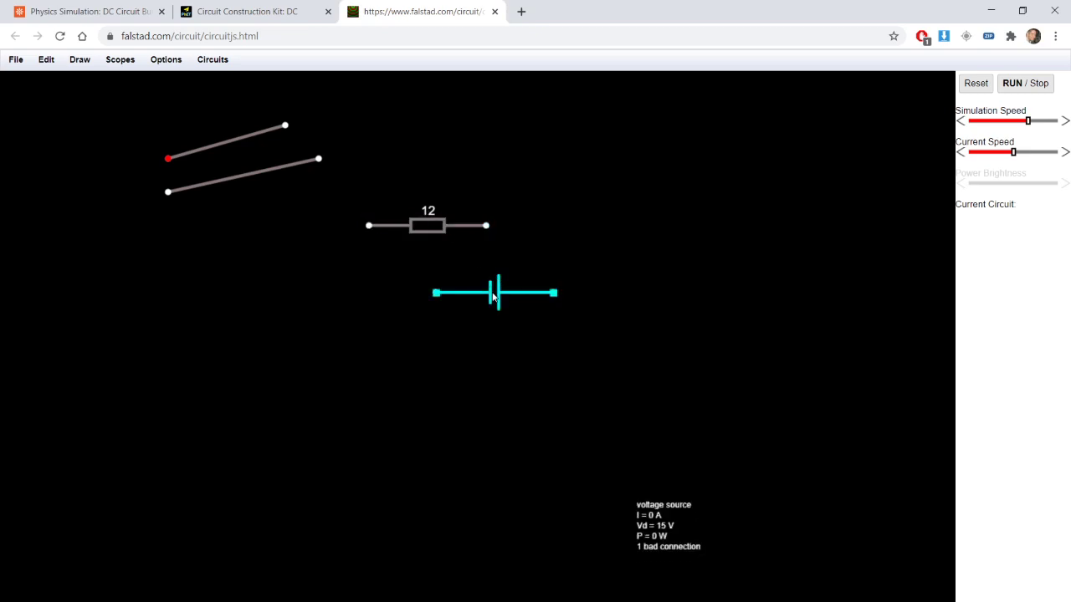
double_click(498, 297)
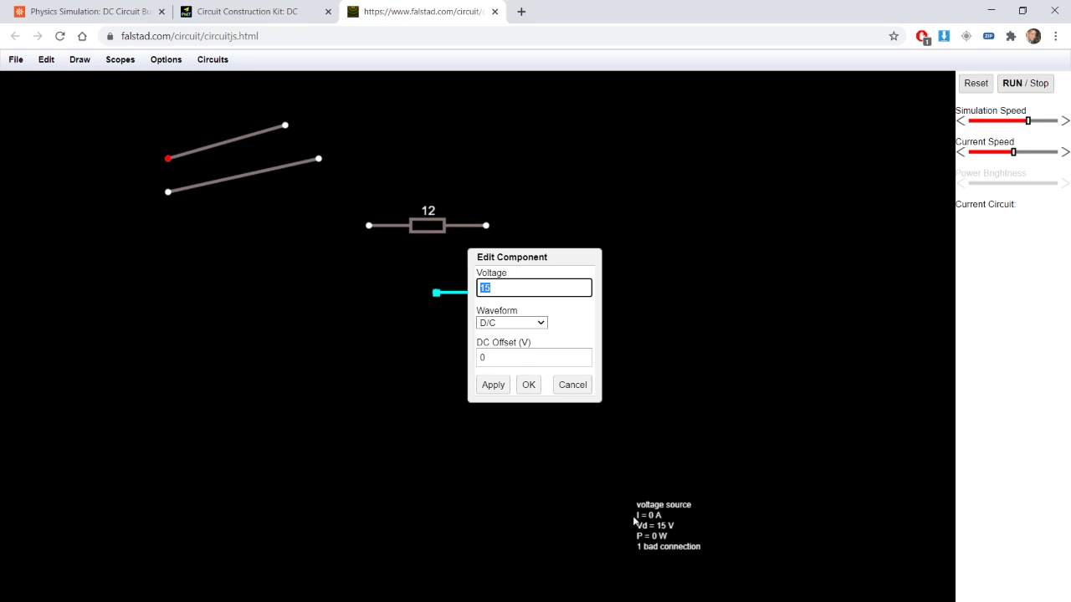
click(559, 386)
Move the resistor directly above the voltage source and join their matching ends with the two existing wires to close the loop.
drag(434, 230, 500, 169)
drag(288, 171, 401, 170)
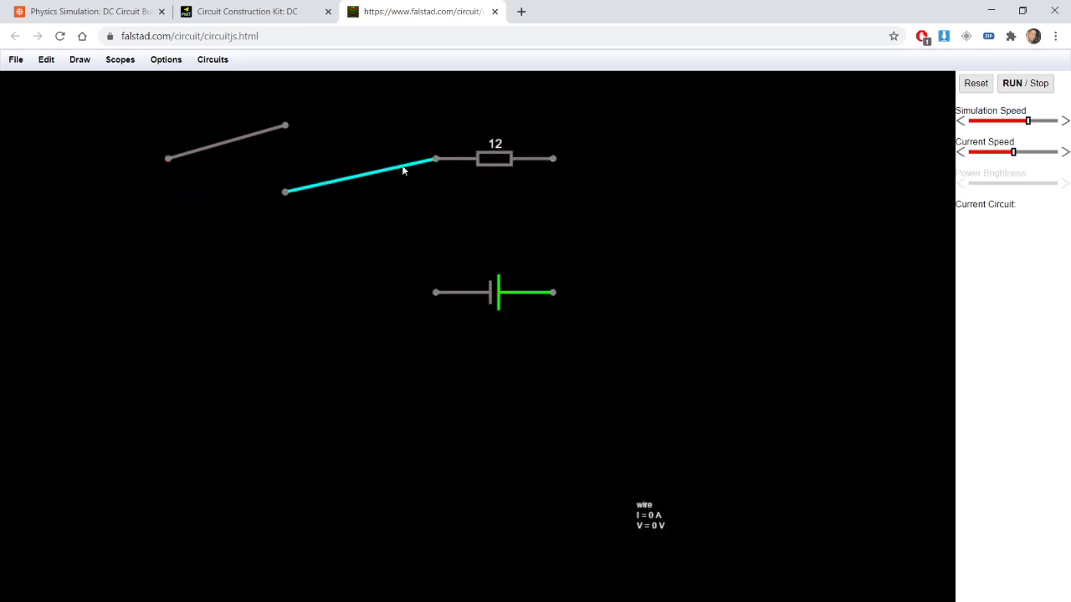
drag(283, 193, 435, 298)
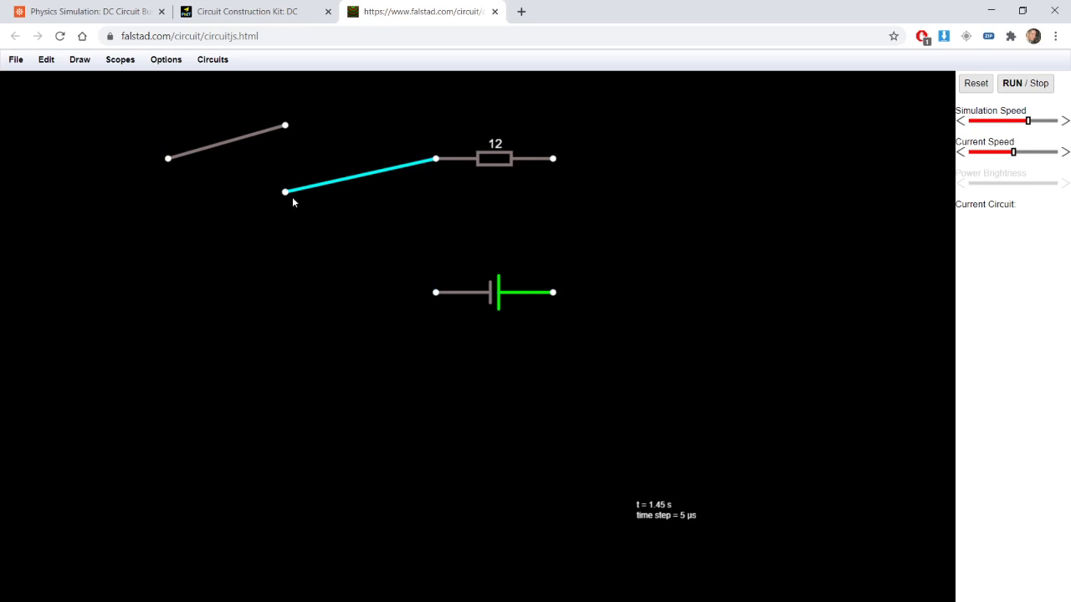
drag(283, 194, 433, 292)
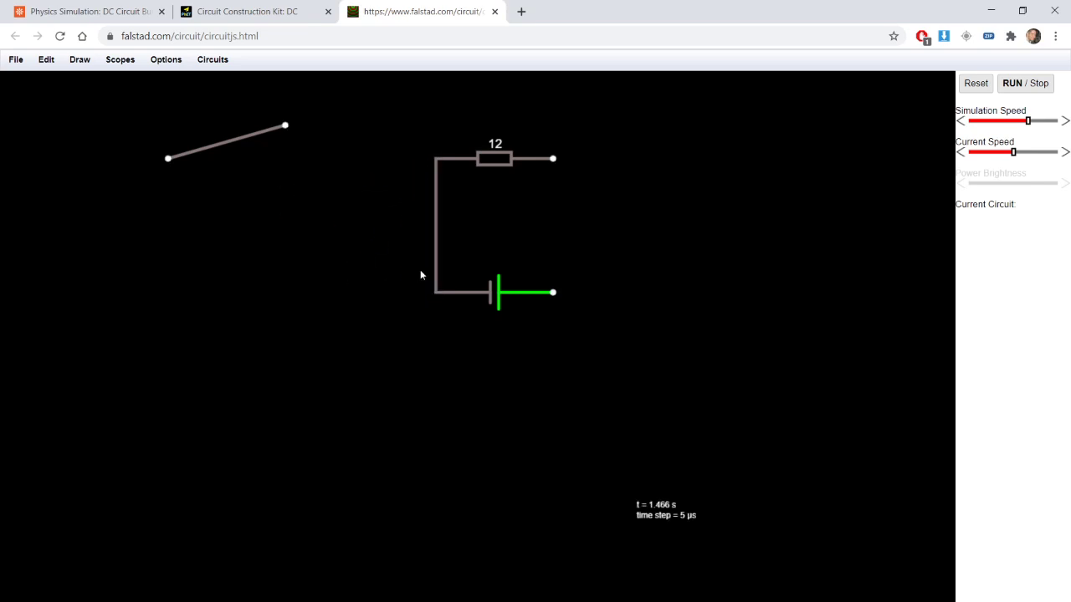
drag(226, 140, 608, 155)
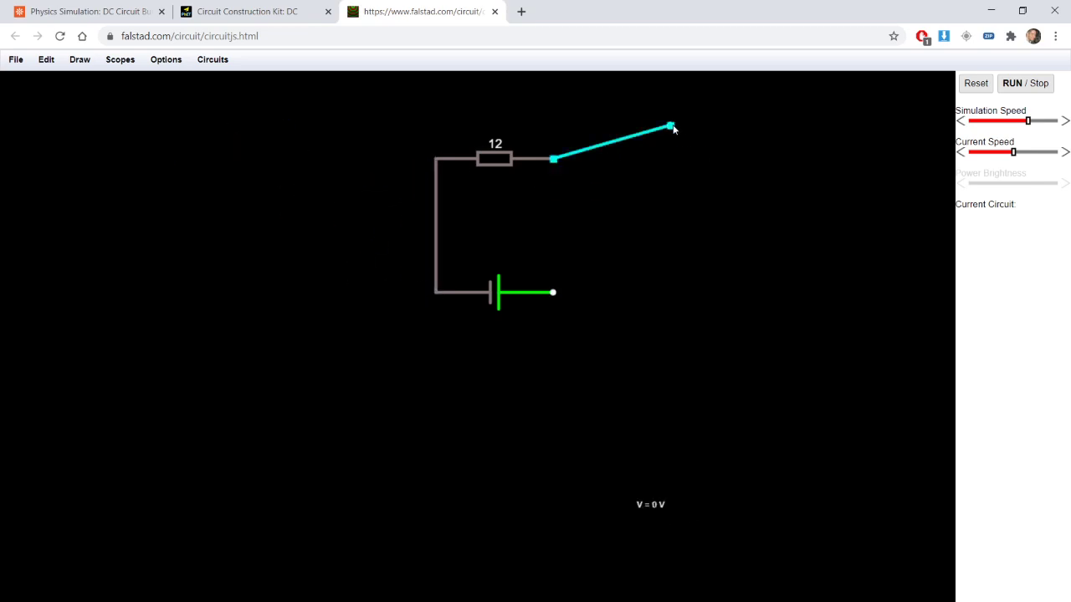
drag(674, 127, 553, 291)
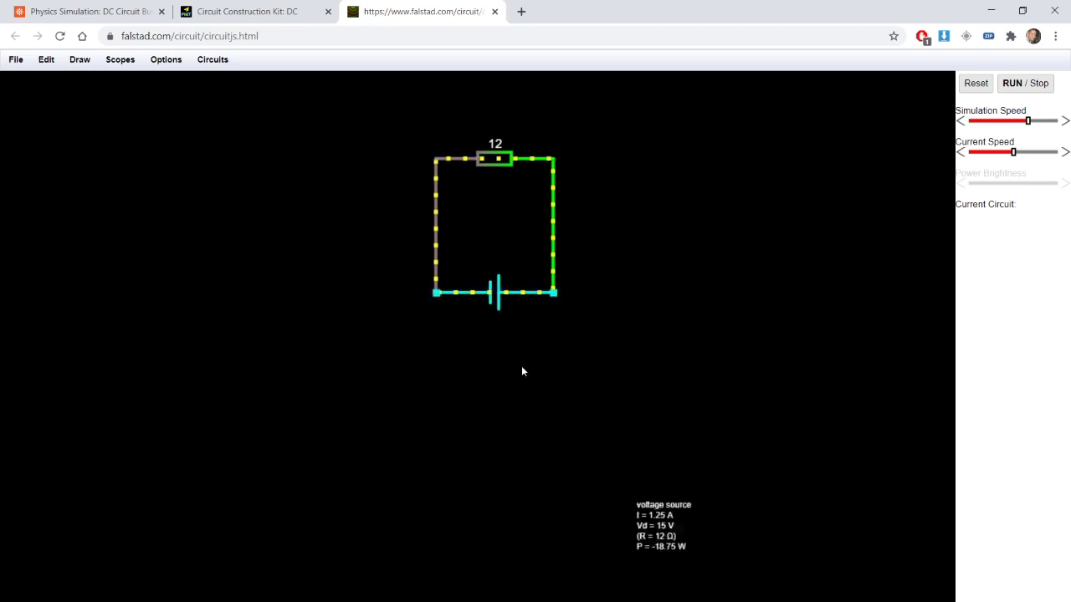
Examine the current, voltage and power readings of the resistor and the voltage source in the closed circuit.
mouse_move(502, 159)
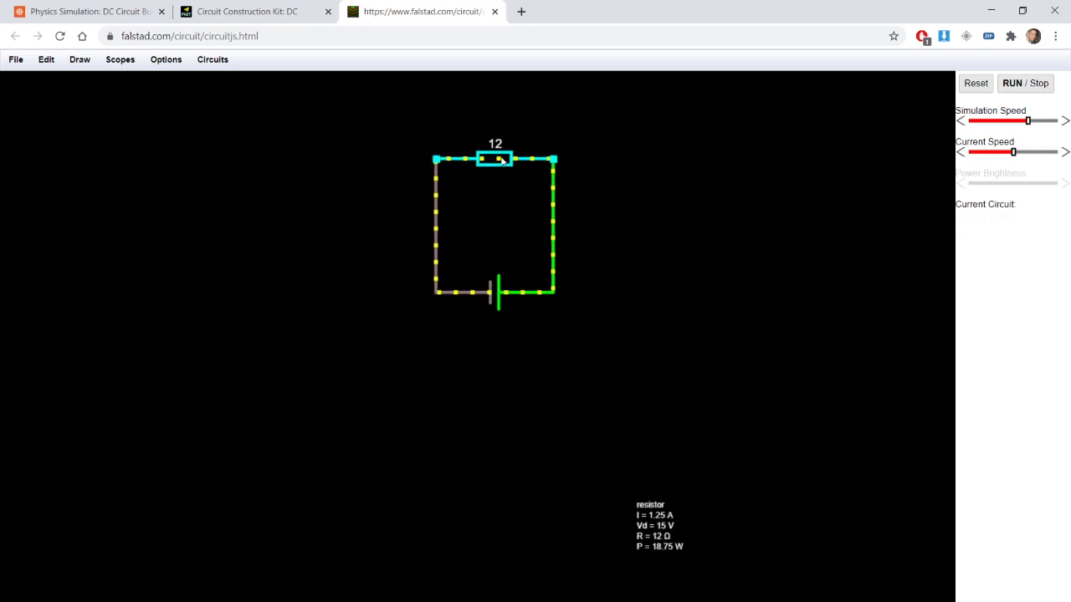
mouse_move(494, 301)
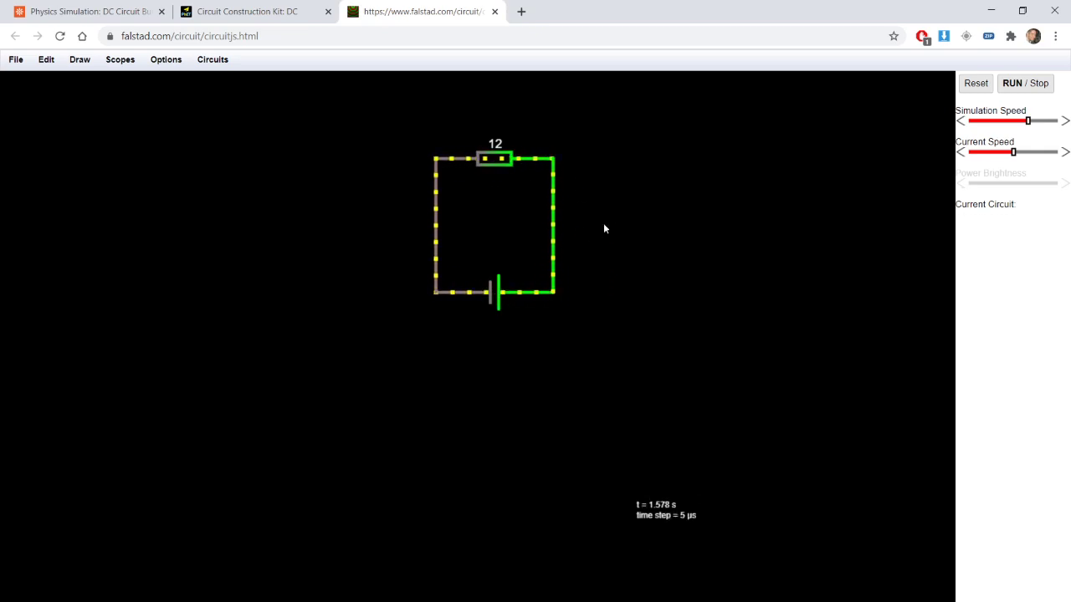
mouse_move(452, 170)
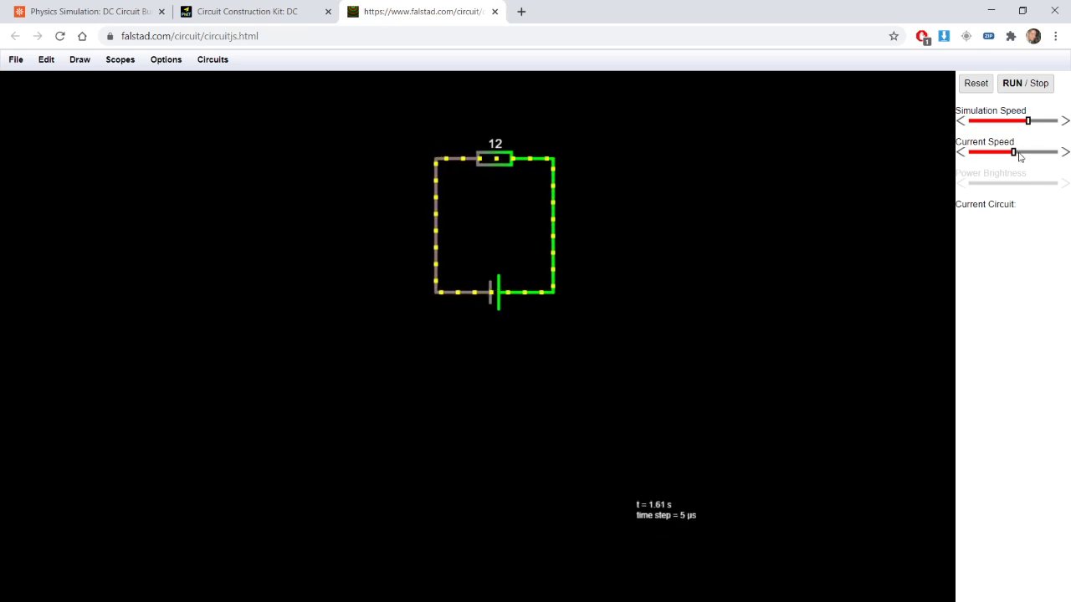
Lower the current speed to its minimum and reduce the simulation speed to roughly a third of its range.
drag(1013, 153, 958, 164)
mouse_move(547, 293)
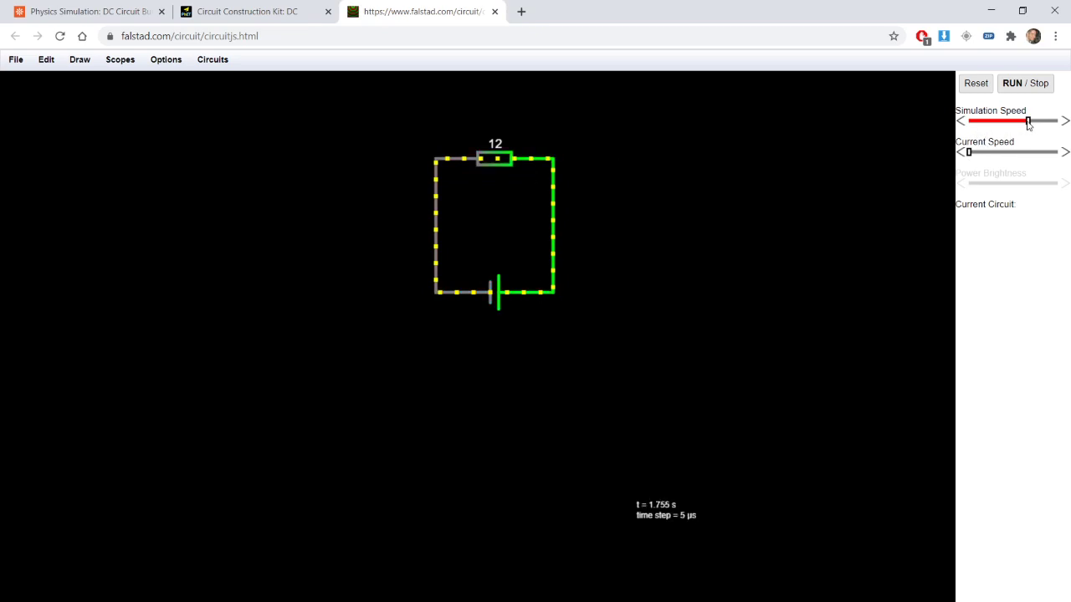
drag(1028, 123, 997, 129)
drag(963, 111, 1037, 111)
mouse_move(970, 154)
mouse_down()
mouse_move(1010, 159)
mouse_move(967, 163)
mouse_up()
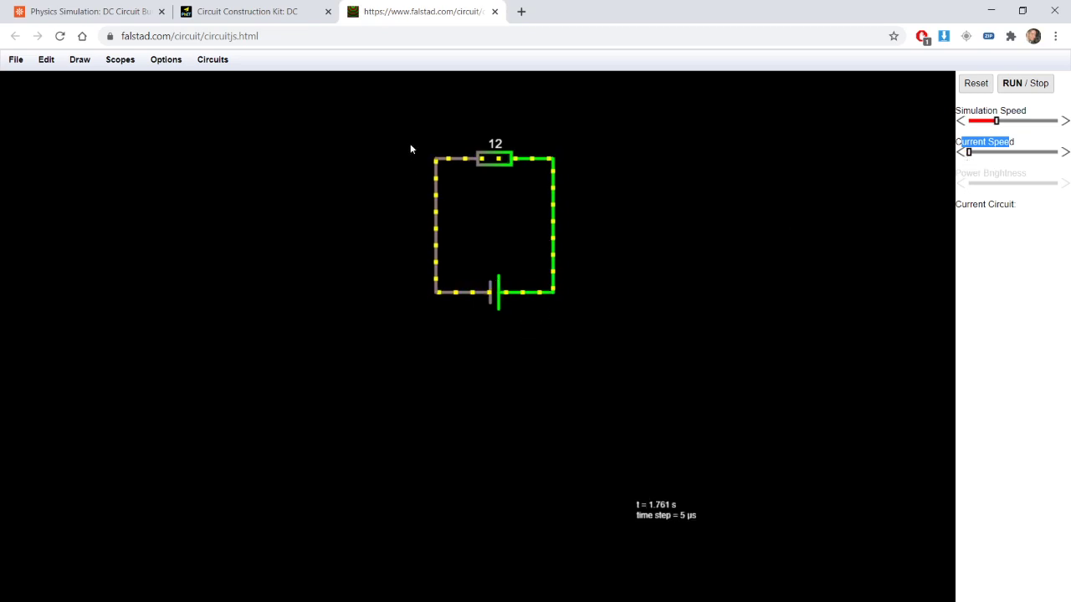
Detach the left vertical wire, lay it out to the left of the circuit, and extend the resistor's left lead slightly outward.
drag(436, 245, 319, 249)
drag(318, 293, 228, 157)
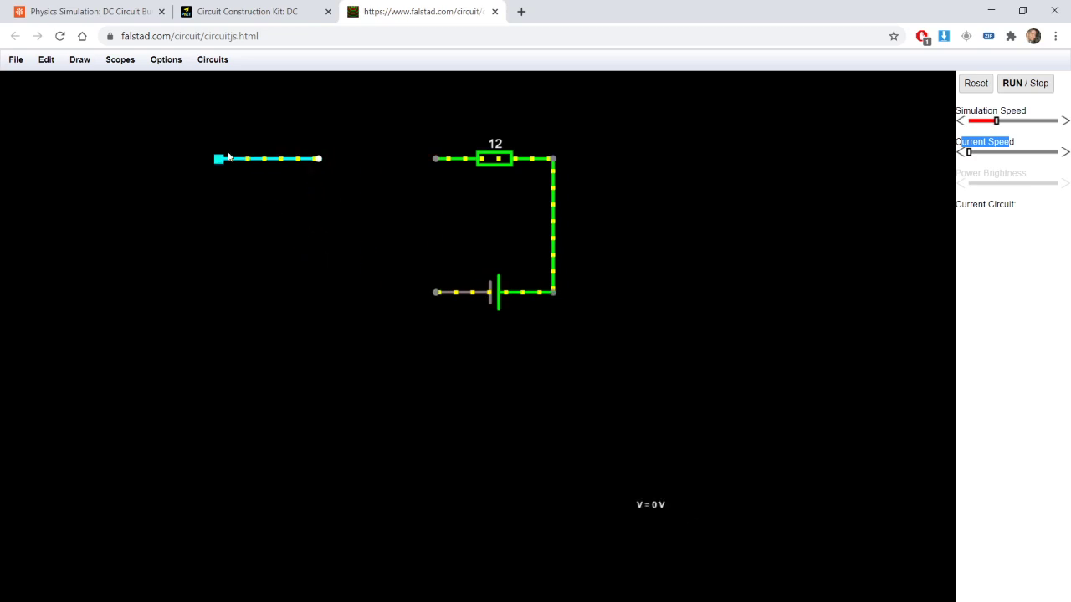
drag(320, 159, 351, 142)
drag(469, 159, 414, 161)
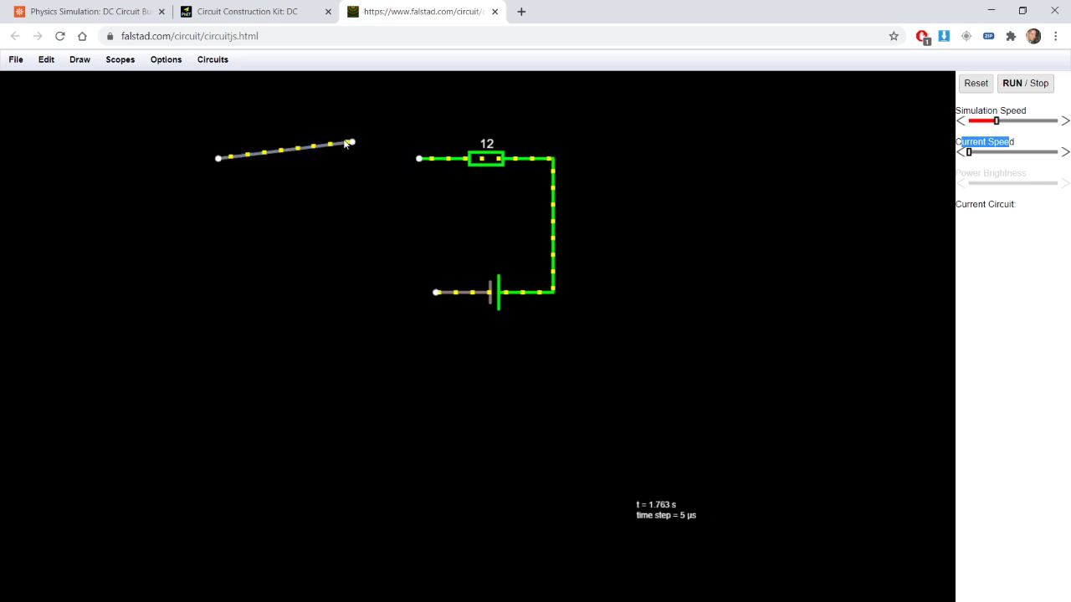
Reattach the loose wire between the resistor's left end and the voltage source's left end, correcting misaligned endpoints to close the loop.
drag(353, 143, 452, 159)
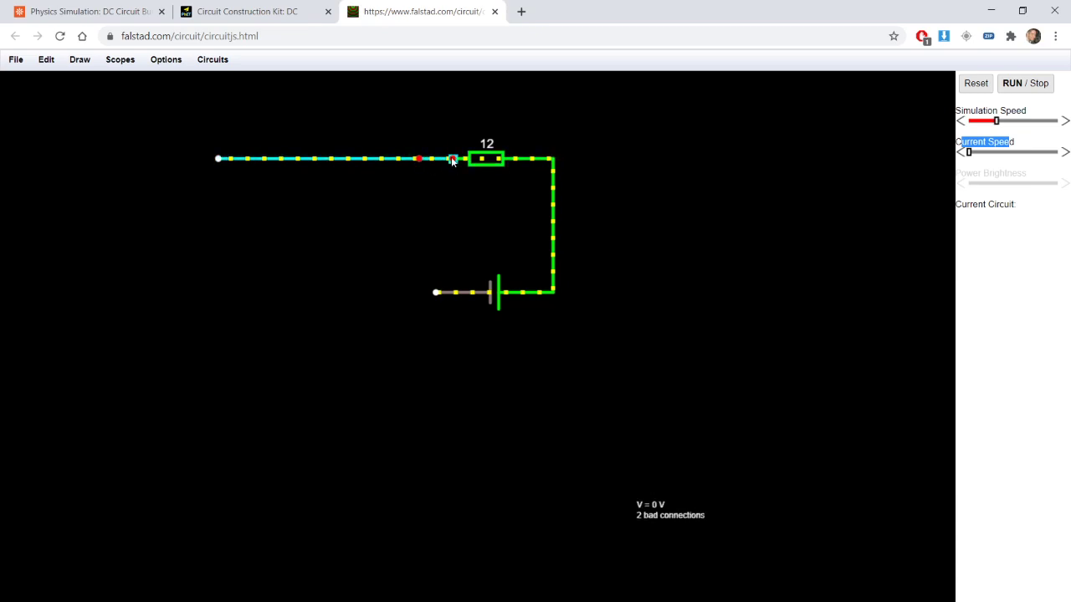
drag(451, 163, 419, 159)
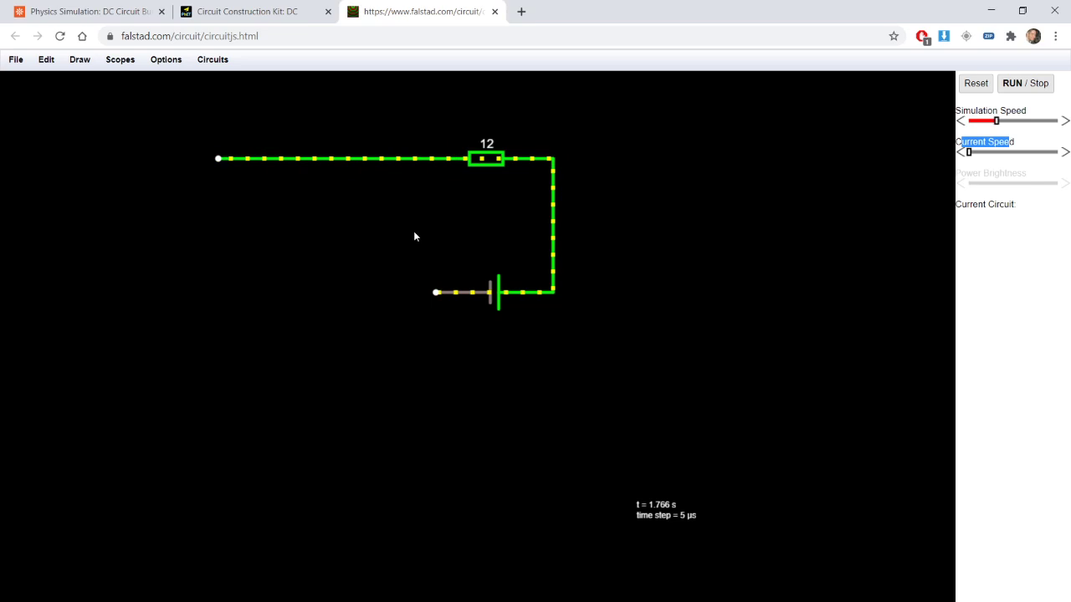
drag(223, 161, 456, 316)
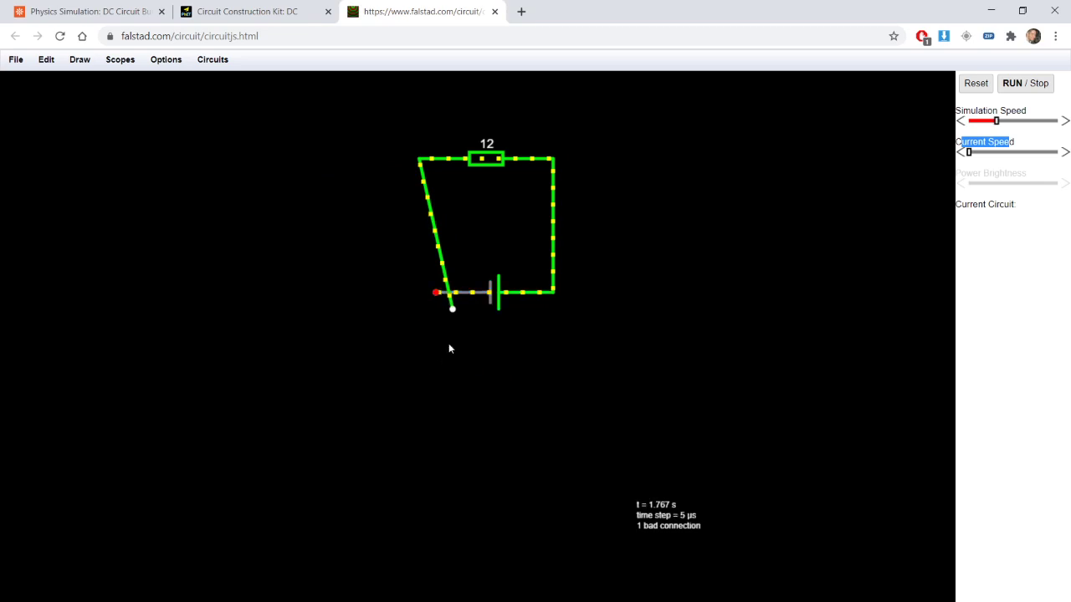
mouse_move(451, 308)
mouse_down()
mouse_move(450, 273)
mouse_move(438, 306)
mouse_move(438, 295)
mouse_up()
key(ctrl+z)
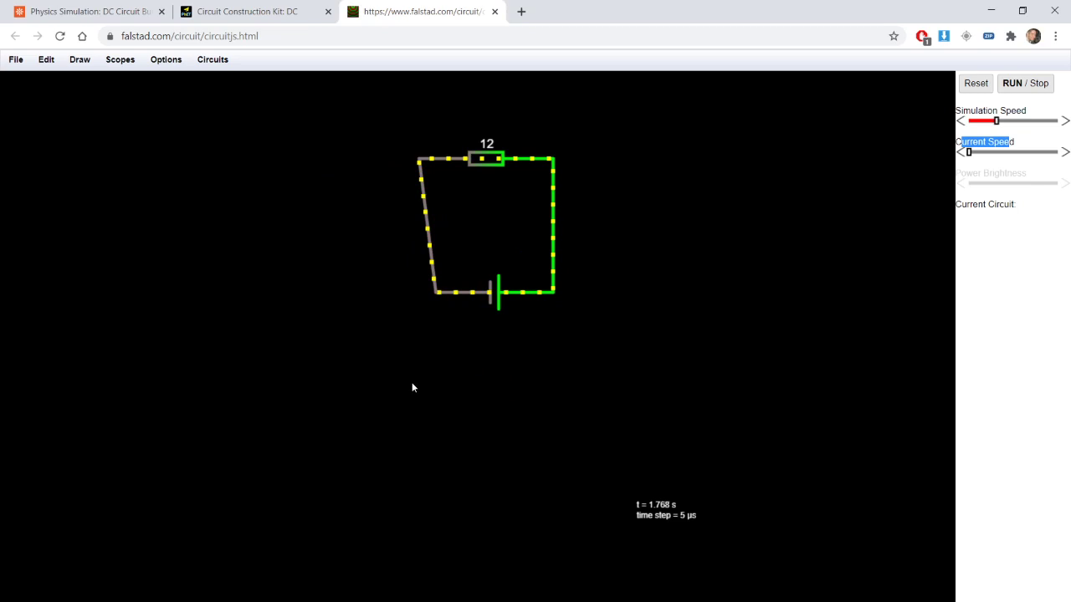